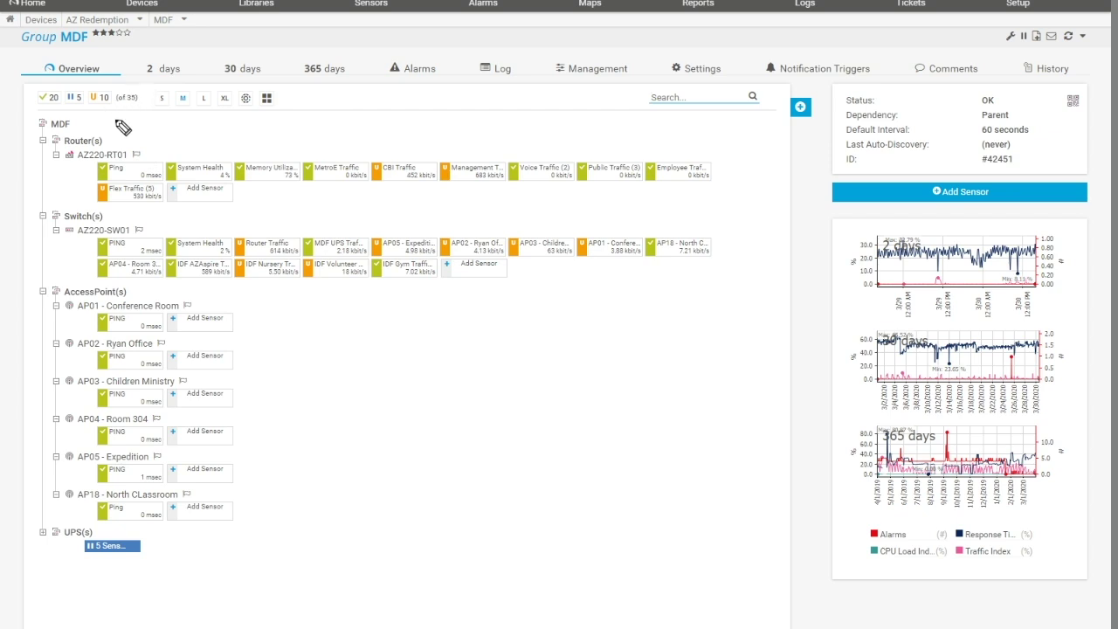
Underline the MDF router group and switch AZ220-SW01, and mark the router's sensors in red.
mouse_move(118, 124)
mouse_down()
mouse_move(85, 129)
mouse_move(100, 146)
mouse_up()
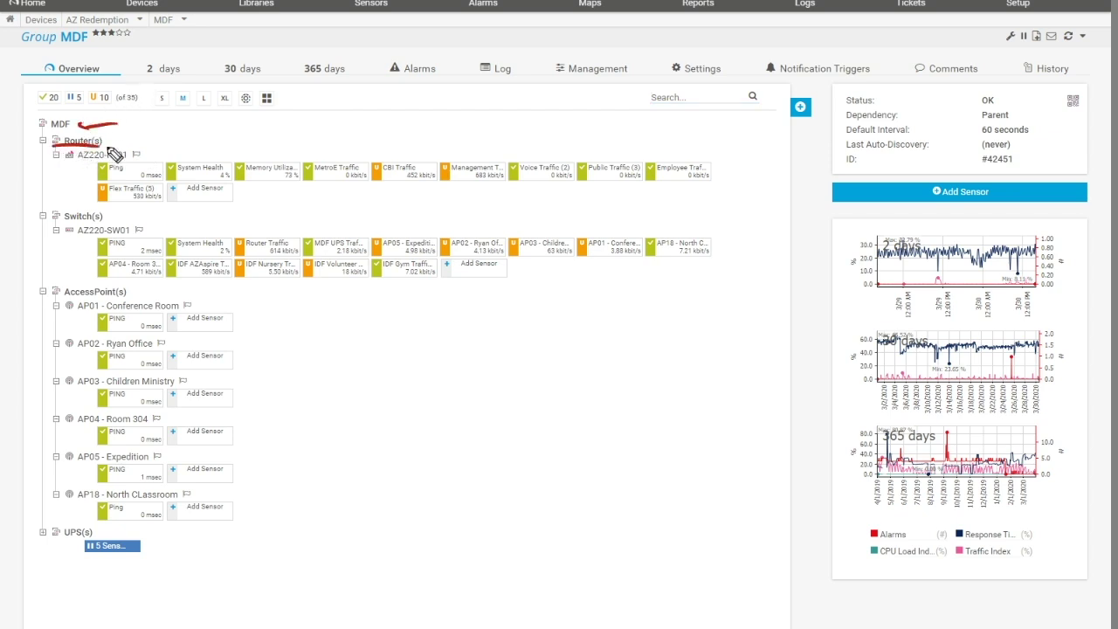
drag(73, 228, 97, 231)
drag(356, 110, 384, 143)
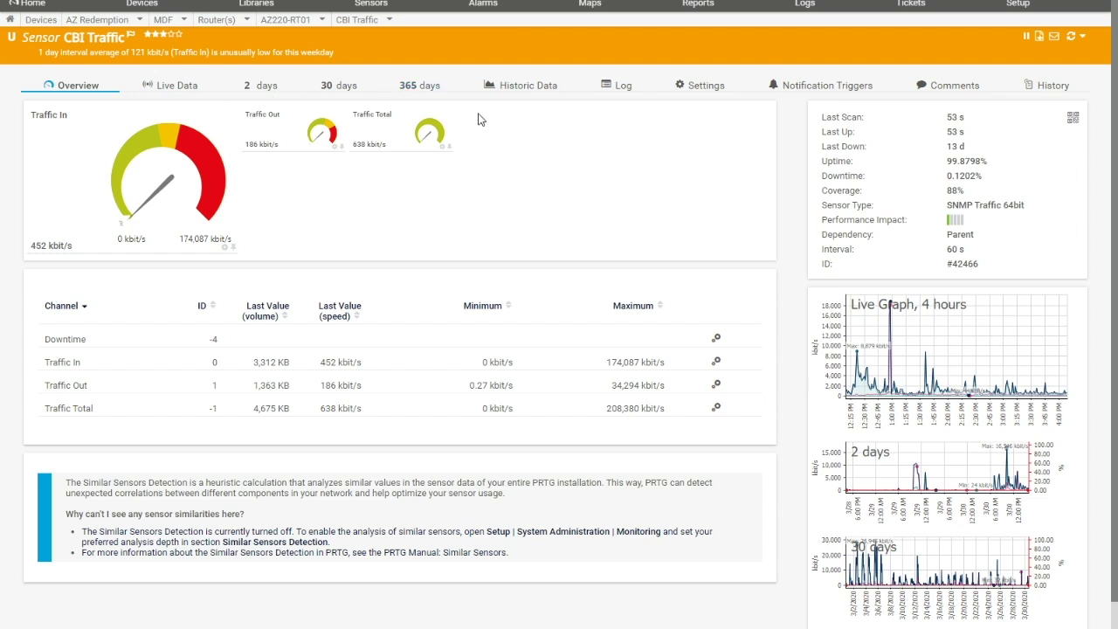
Generate CBI Traffic historic data for last month (2/1/2020–3/1/2020) at 5-minute averages.
click(527, 88)
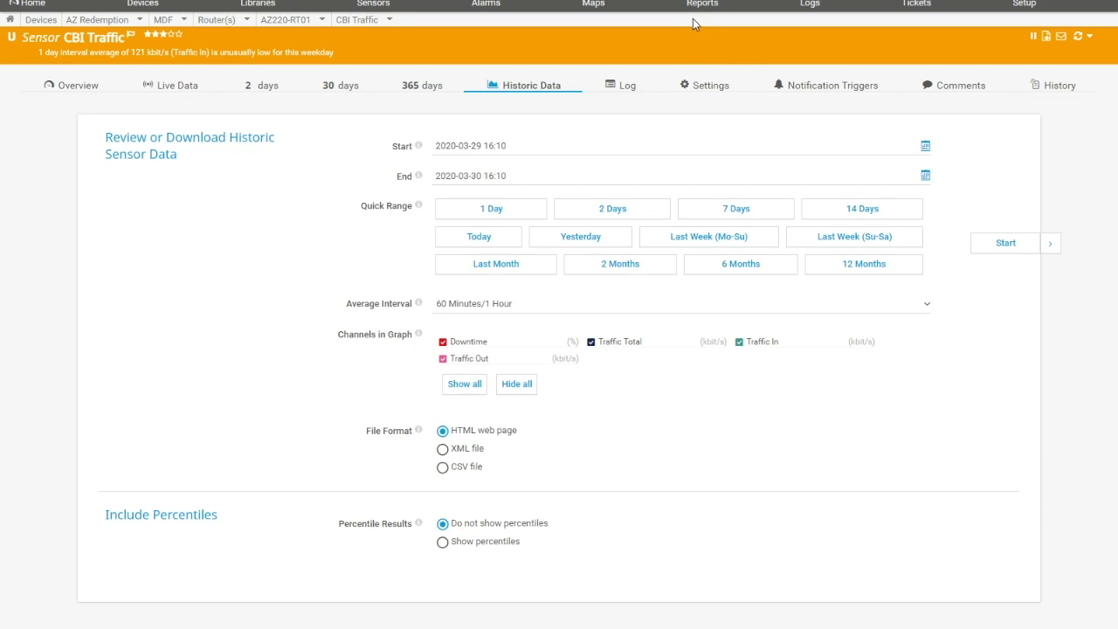
click(503, 267)
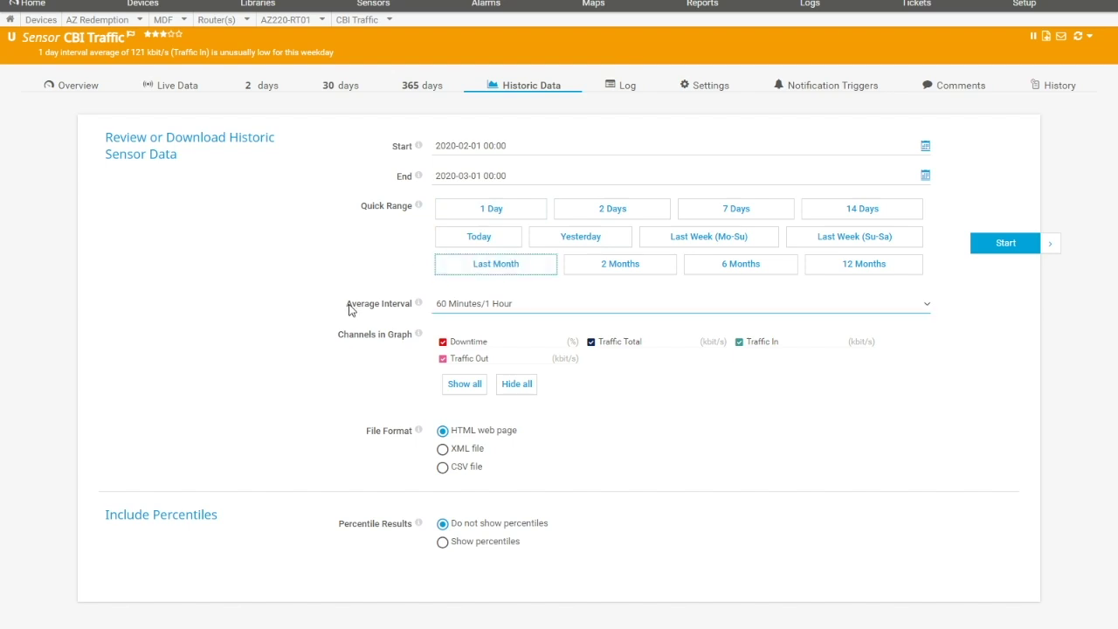
click(590, 309)
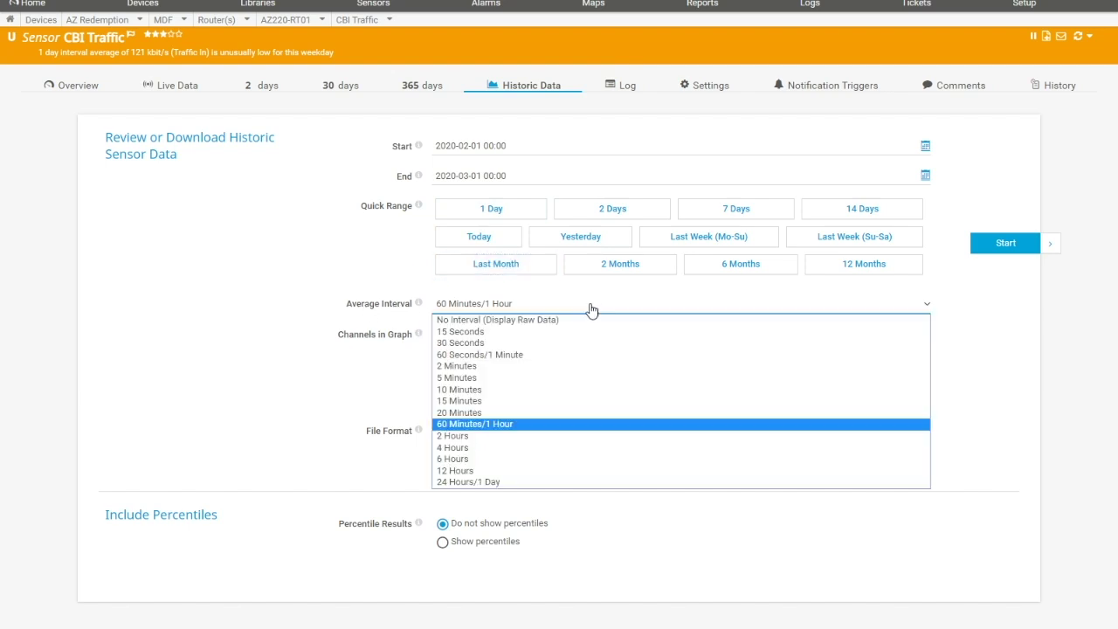
click(524, 383)
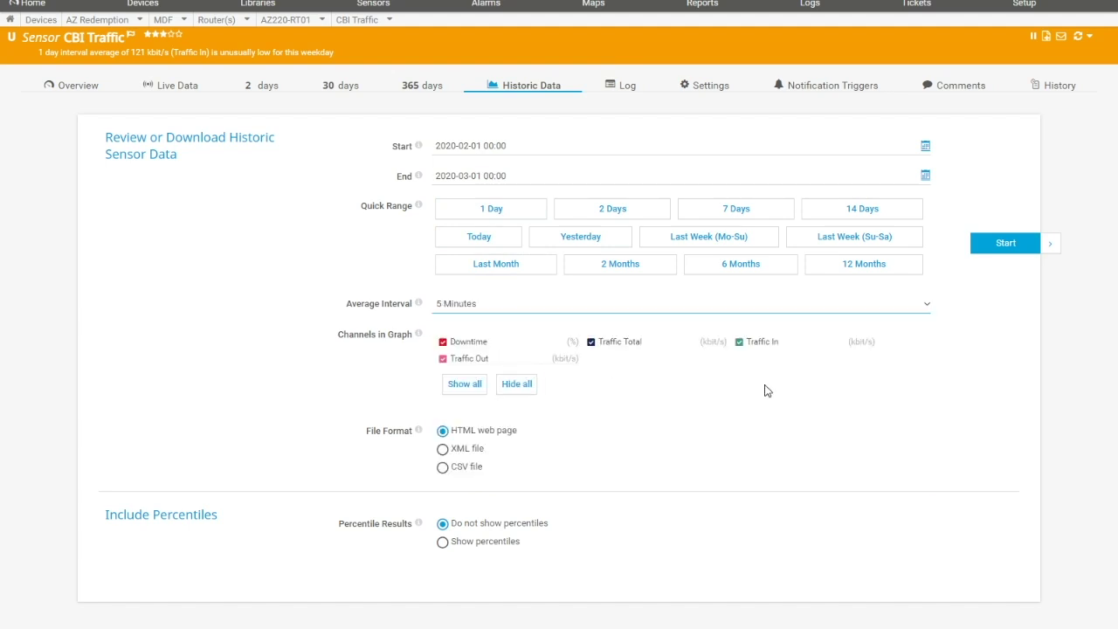
click(1001, 248)
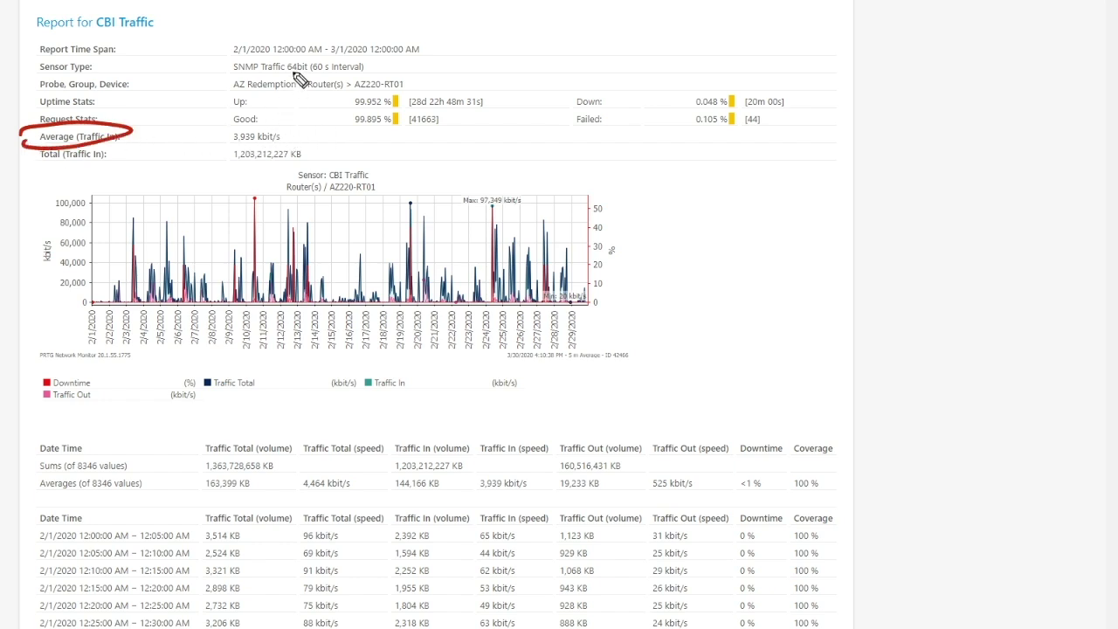
Underline the 3,939 kbit/s average, note it in mbps, write 100 mbps and arrow the time span.
drag(234, 144, 288, 148)
mouse_move(381, 150)
mouse_down()
mouse_move(395, 138)
mouse_move(418, 146)
mouse_up()
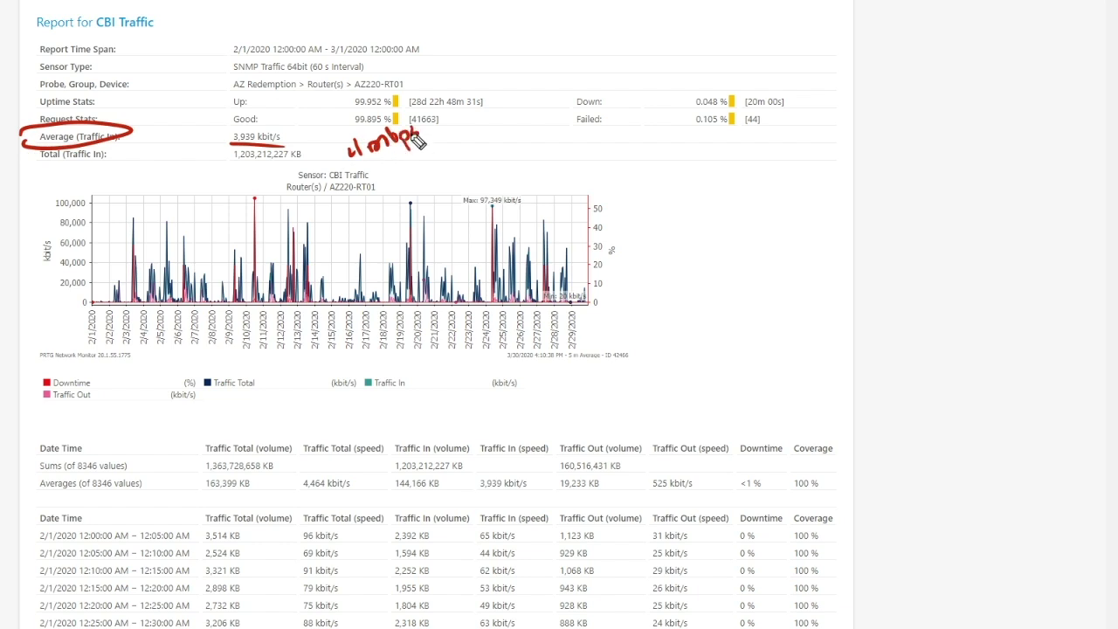
mouse_move(668, 204)
mouse_down()
mouse_move(726, 166)
mouse_move(745, 168)
mouse_up()
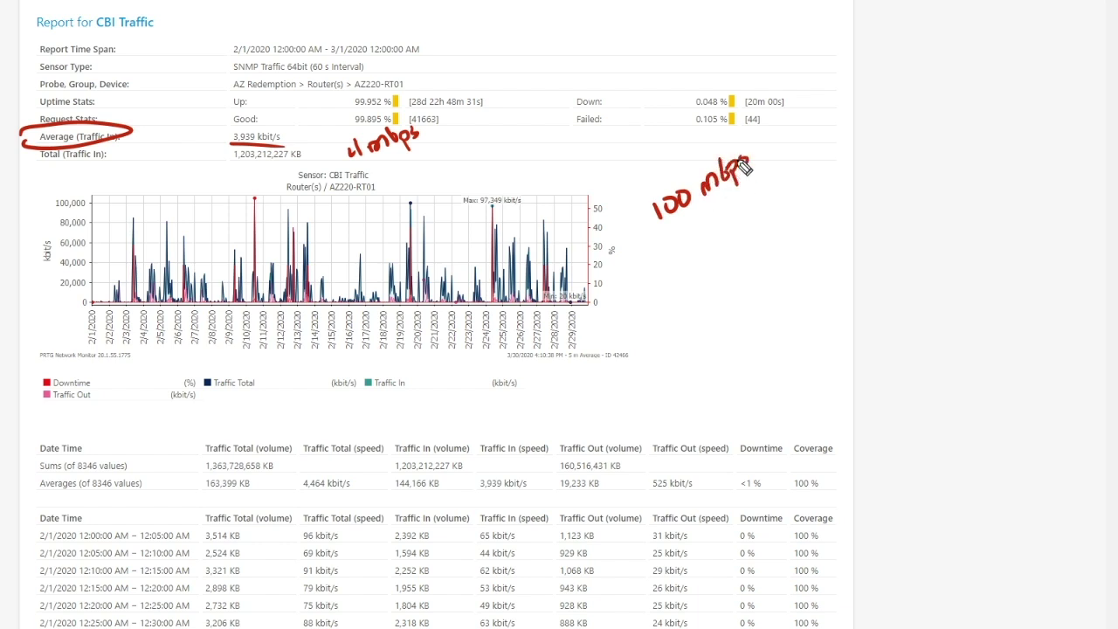
drag(467, 63, 445, 55)
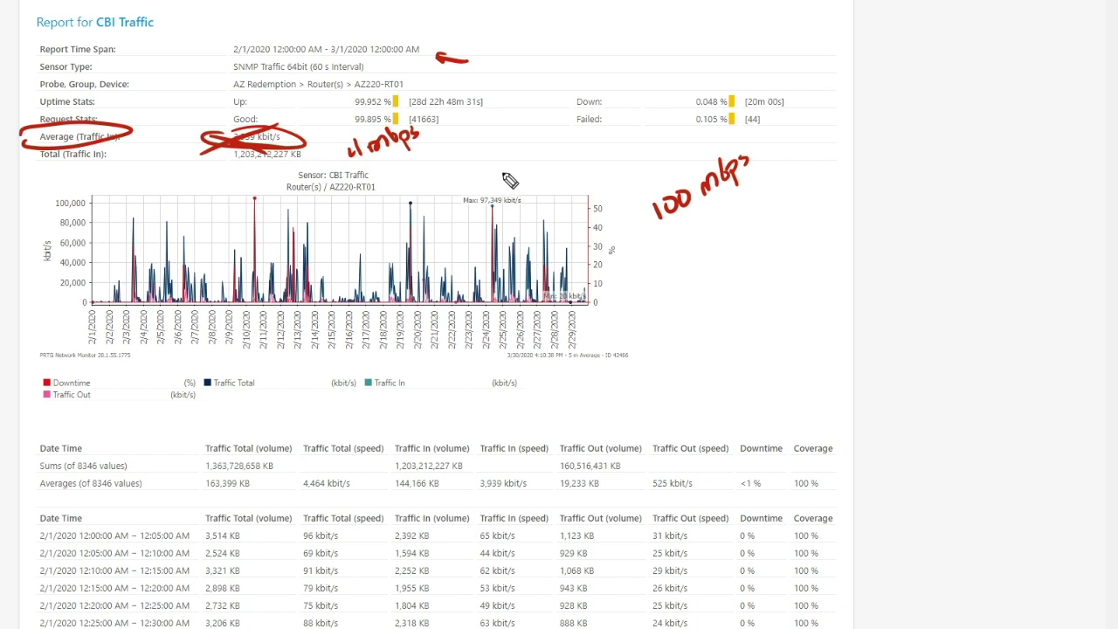
Mark the chart peaks, including the 97,349 kbit/s maximum, underline 100,000 and circle kbit/s.
drag(499, 173, 501, 187)
drag(51, 212, 79, 210)
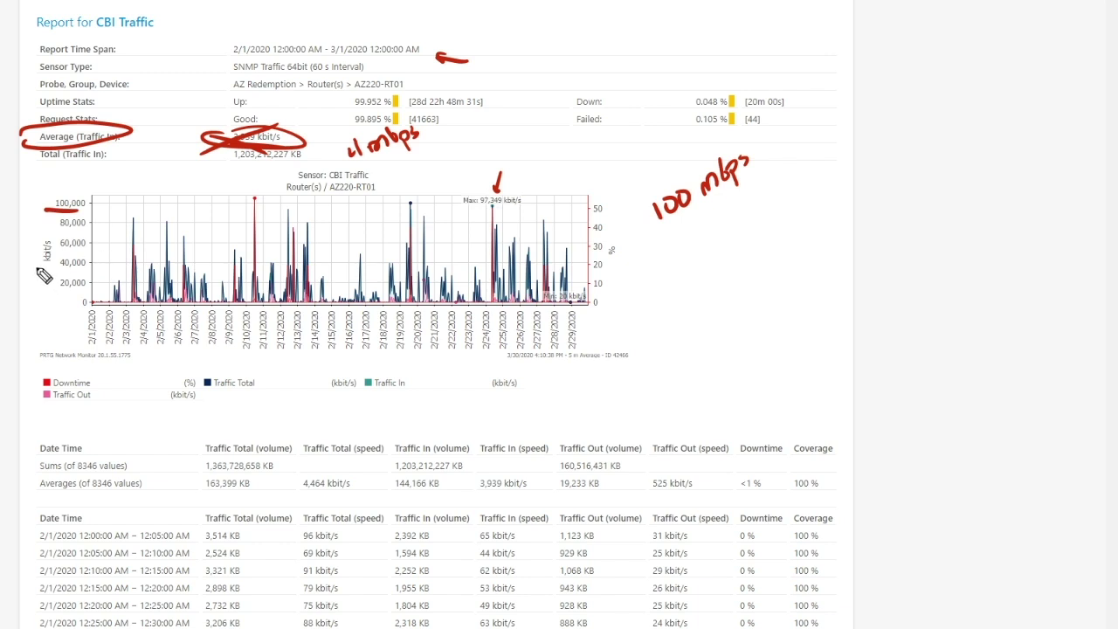
mouse_move(44, 276)
mouse_down()
mouse_move(35, 234)
mouse_move(42, 274)
mouse_up()
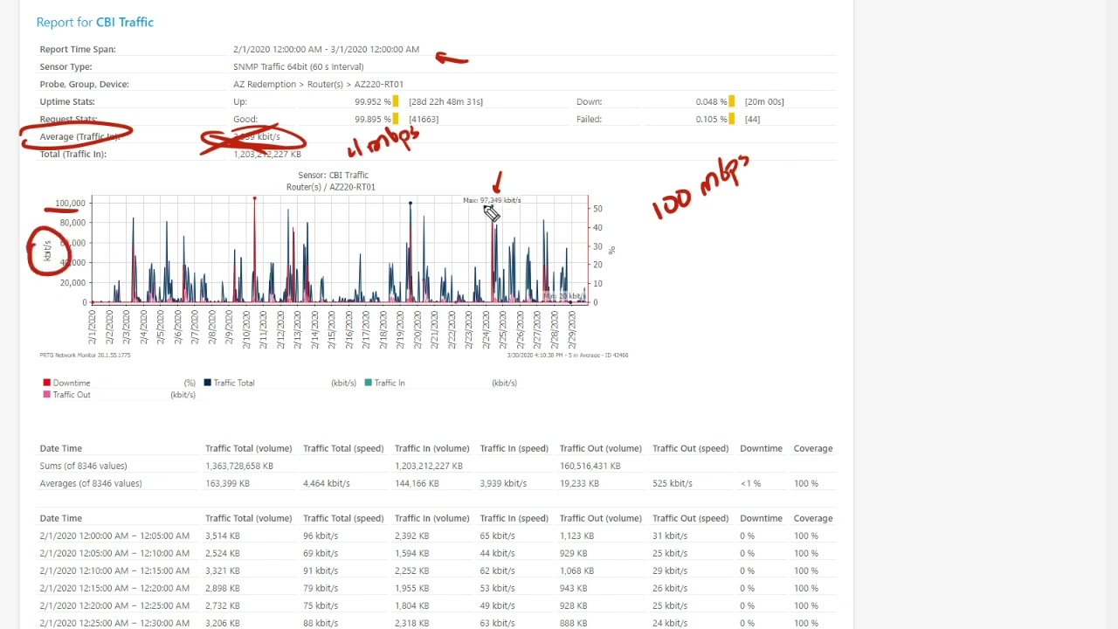
drag(484, 208, 497, 208)
Write an underlined 80% note with an up arrow beneath 100 mbps.
mouse_move(681, 280)
mouse_down()
mouse_move(696, 312)
mouse_move(725, 249)
mouse_move(741, 274)
mouse_up()
drag(768, 237, 773, 255)
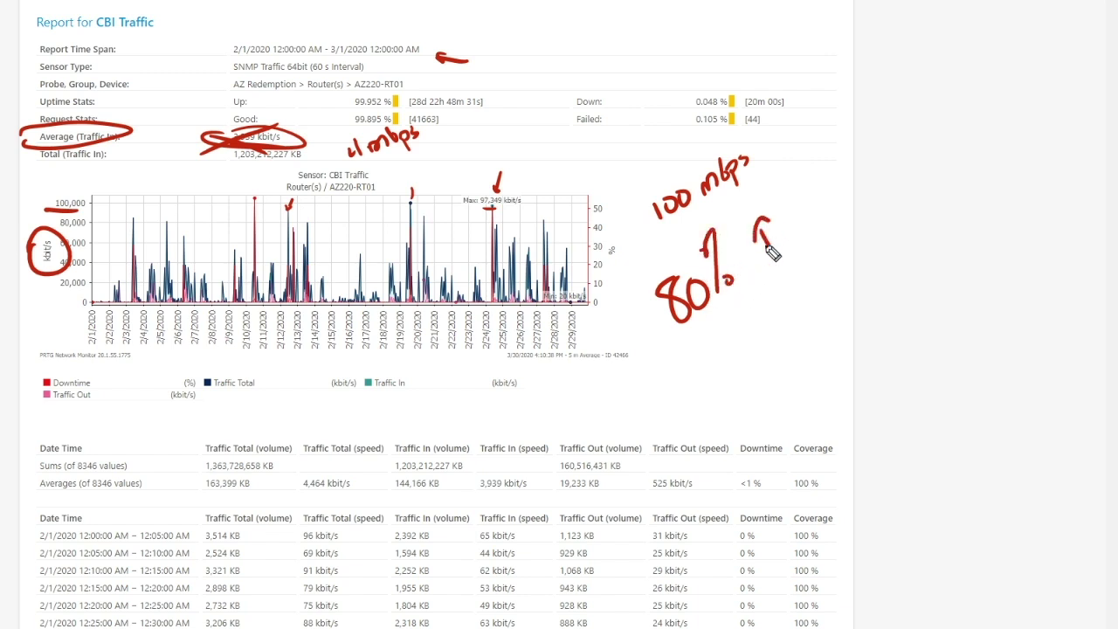
mouse_move(781, 273)
mouse_down()
mouse_move(715, 312)
mouse_move(725, 320)
mouse_up()
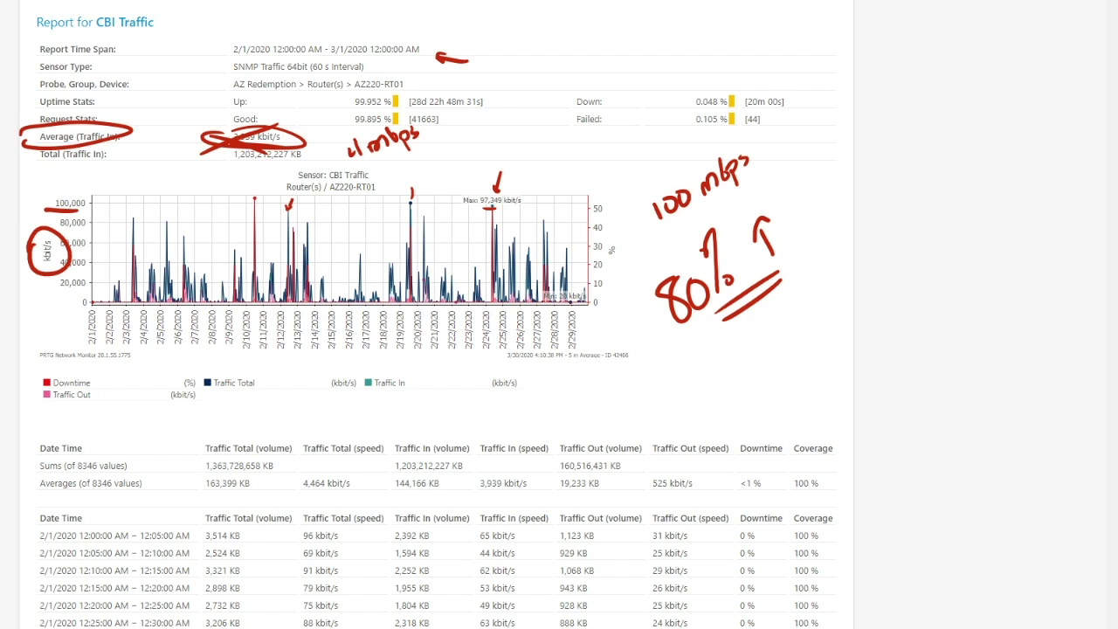
Clear the annotations and export the data as historicdata.csv into the CaptureScratch folder.
key(ctrl+w)
key(Escape)
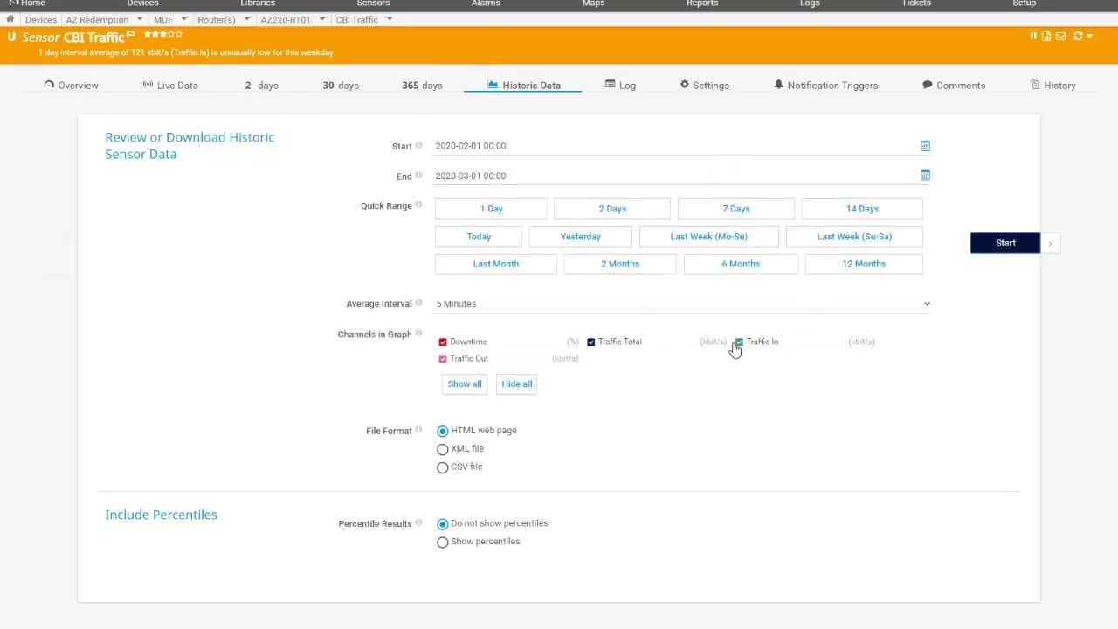
click(443, 468)
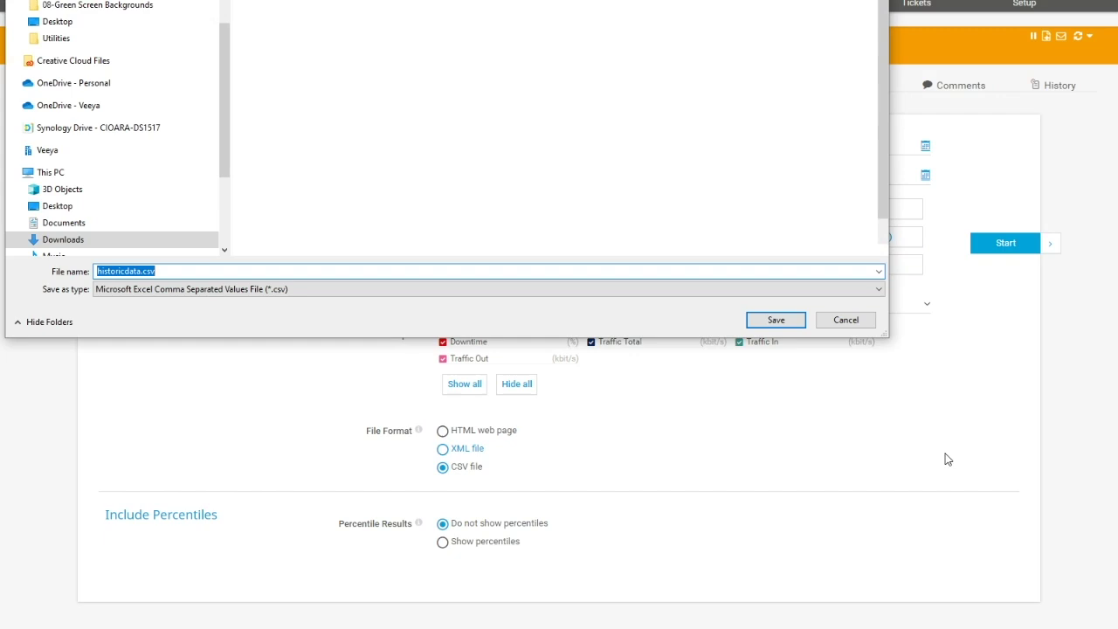
scroll(125, 8, up, 2)
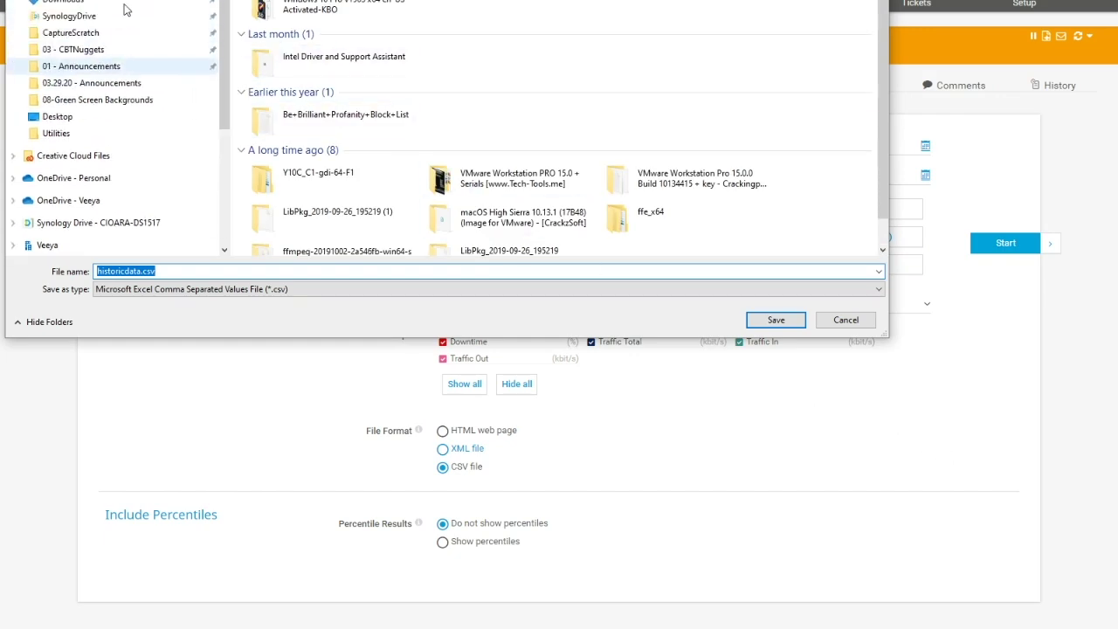
click(91, 16)
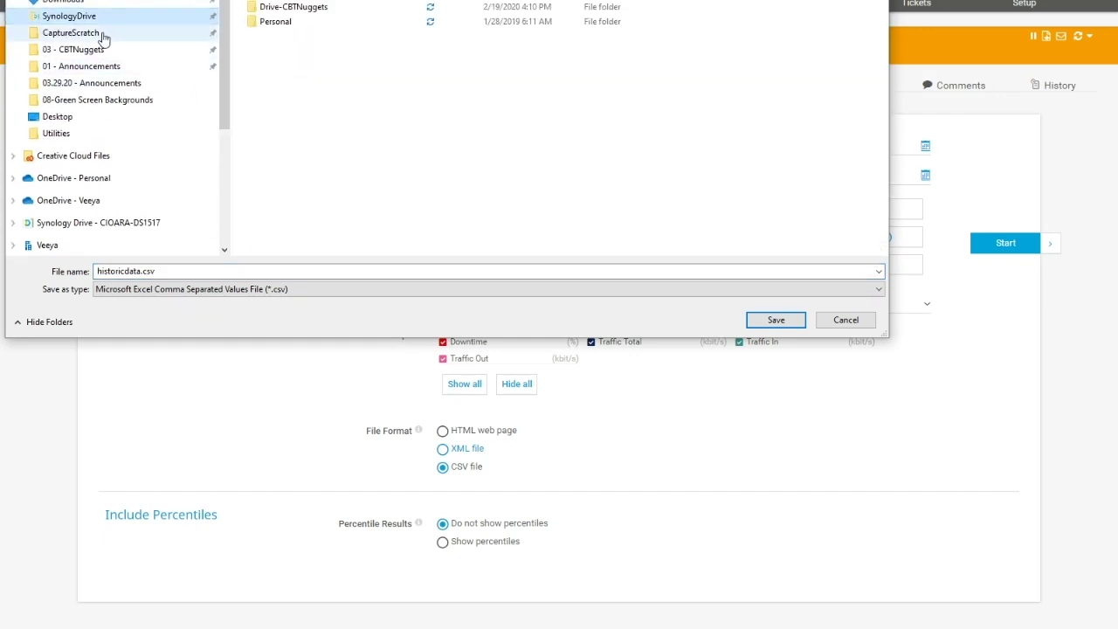
click(102, 35)
click(769, 321)
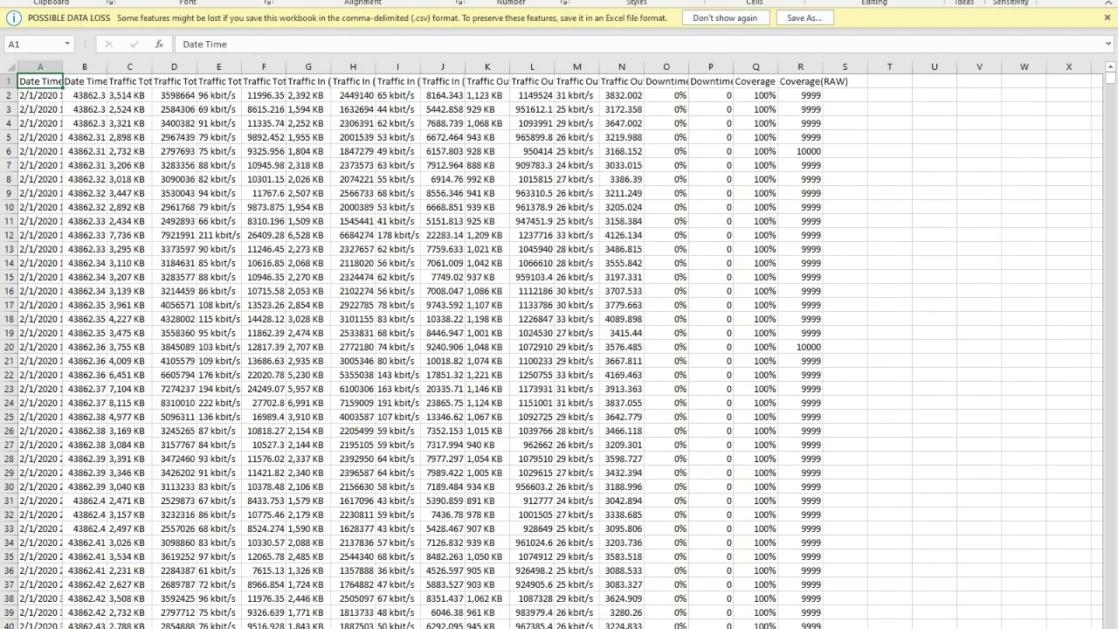
Autofit all sheet columns and review the Date Time entries.
click(14, 67)
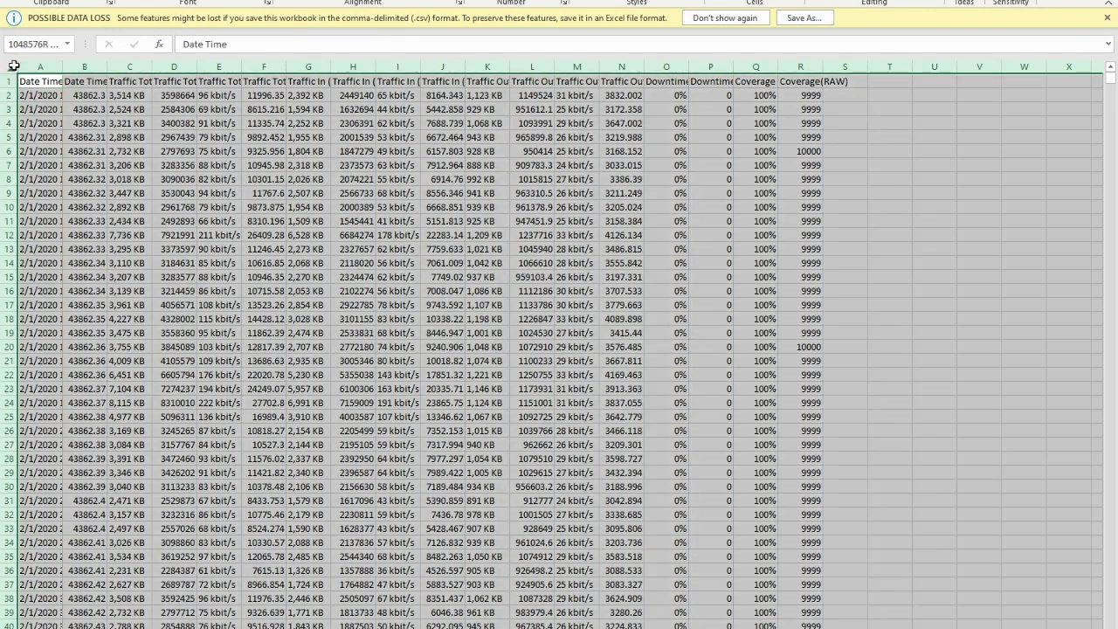
double_click(62, 68)
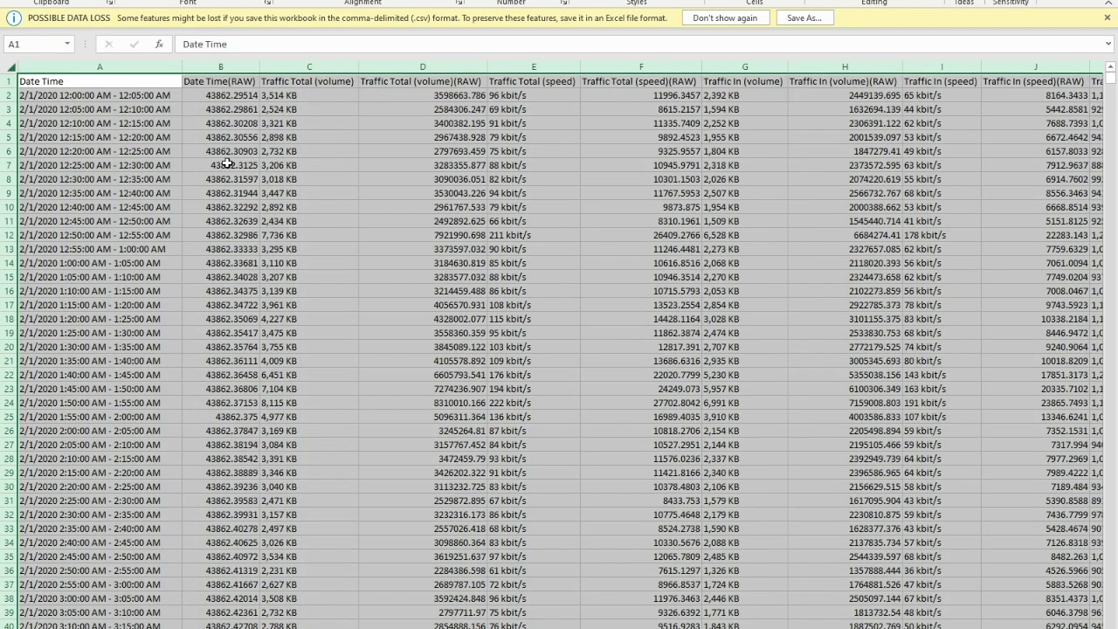
click(113, 135)
click(128, 96)
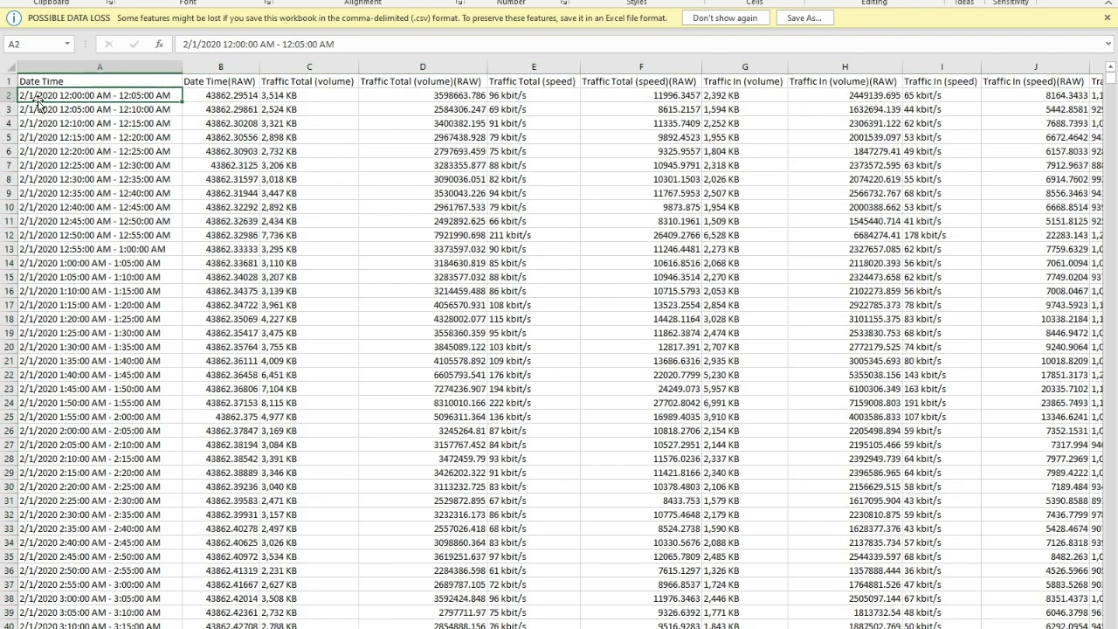
key(Down)
key(Down)
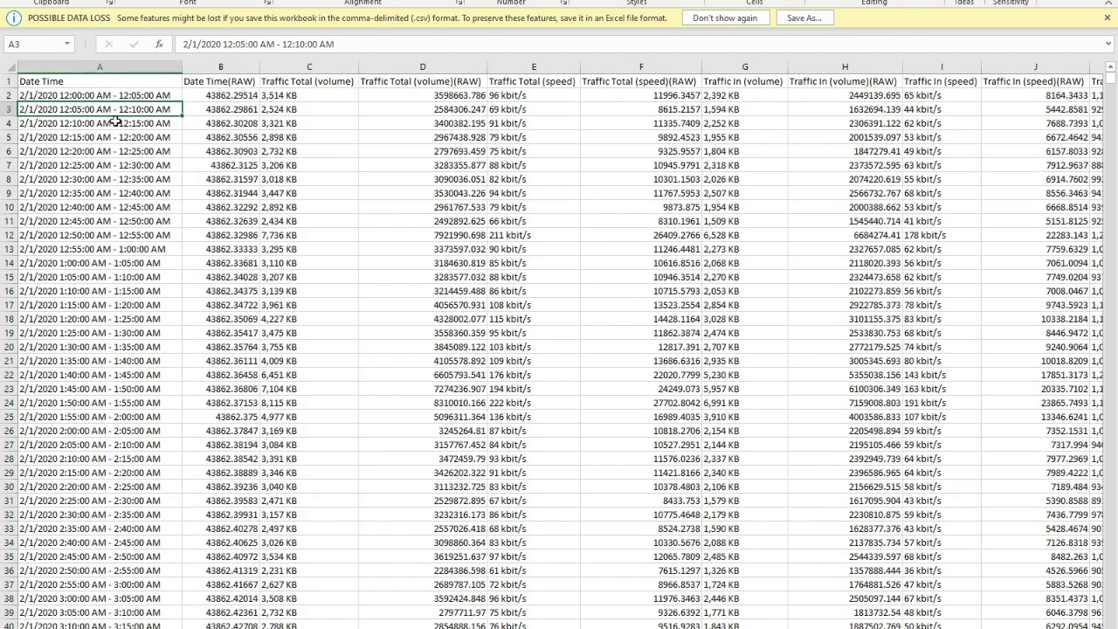
Delete the raw traffic columns B through E.
click(226, 68)
drag(244, 67, 397, 66)
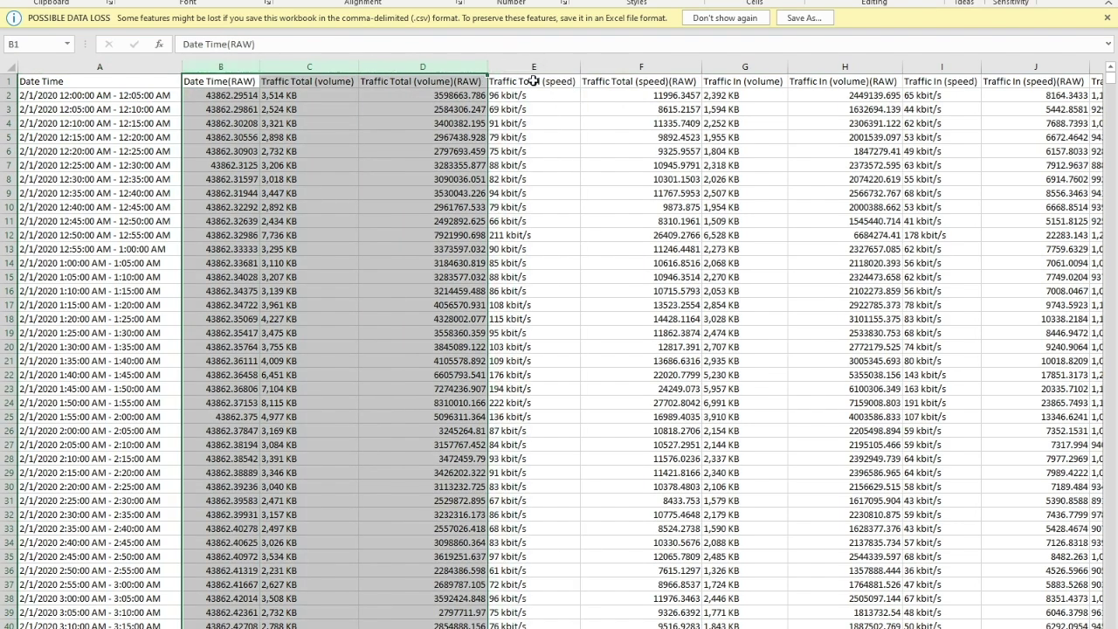
click(534, 81)
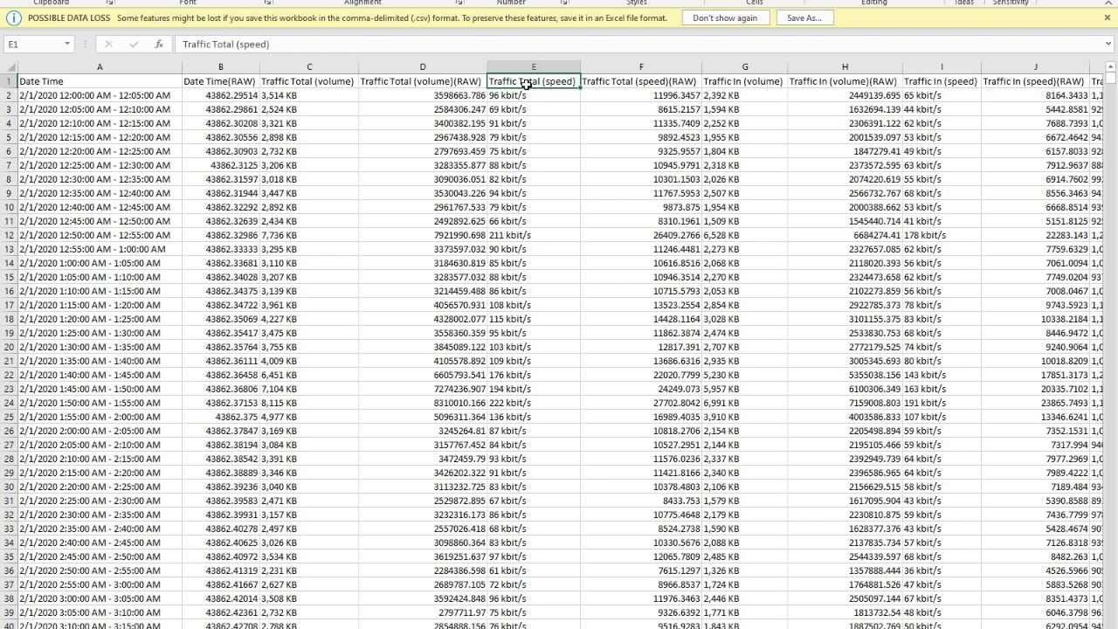
drag(218, 67, 844, 66)
right_click(843, 66)
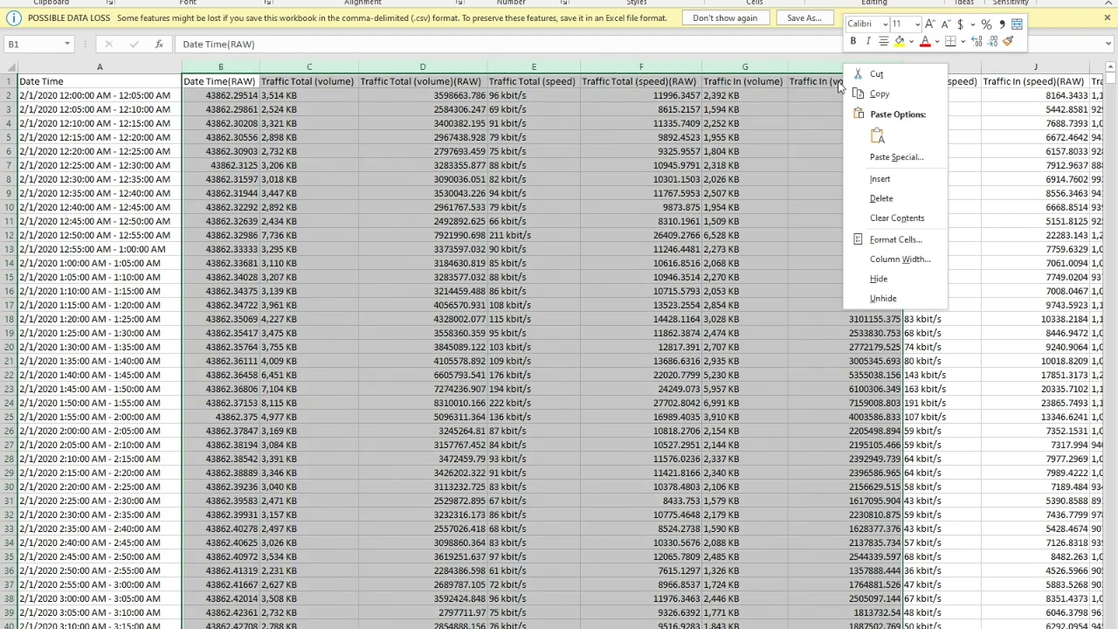
click(880, 199)
Delete the Traffic In (speed)(RAW) column and the two volume columns.
click(323, 63)
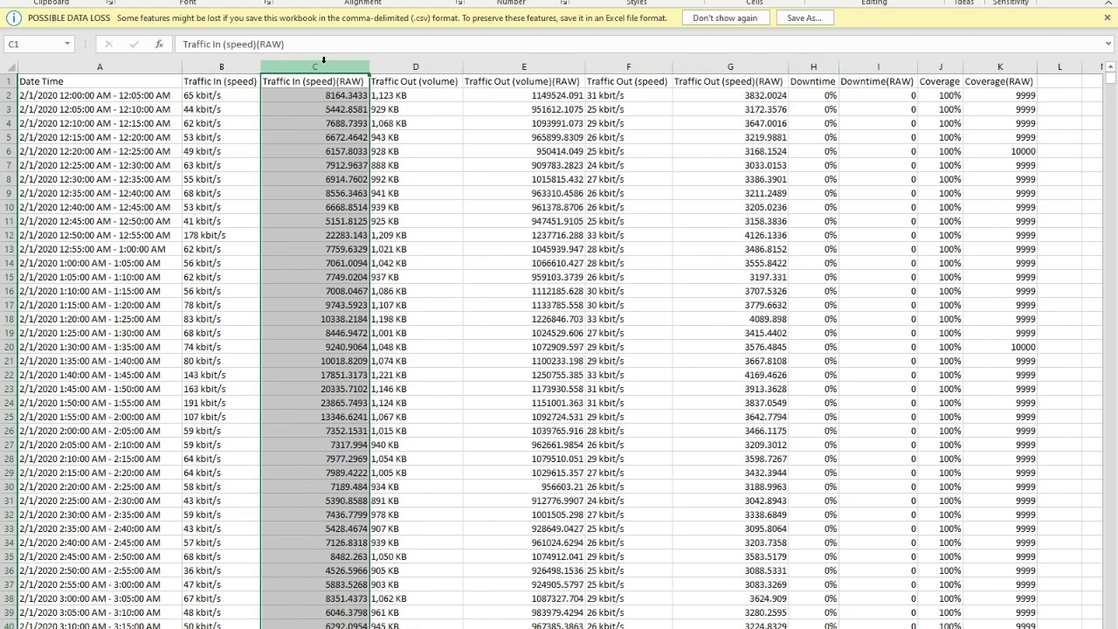
drag(371, 68, 569, 67)
right_click(569, 69)
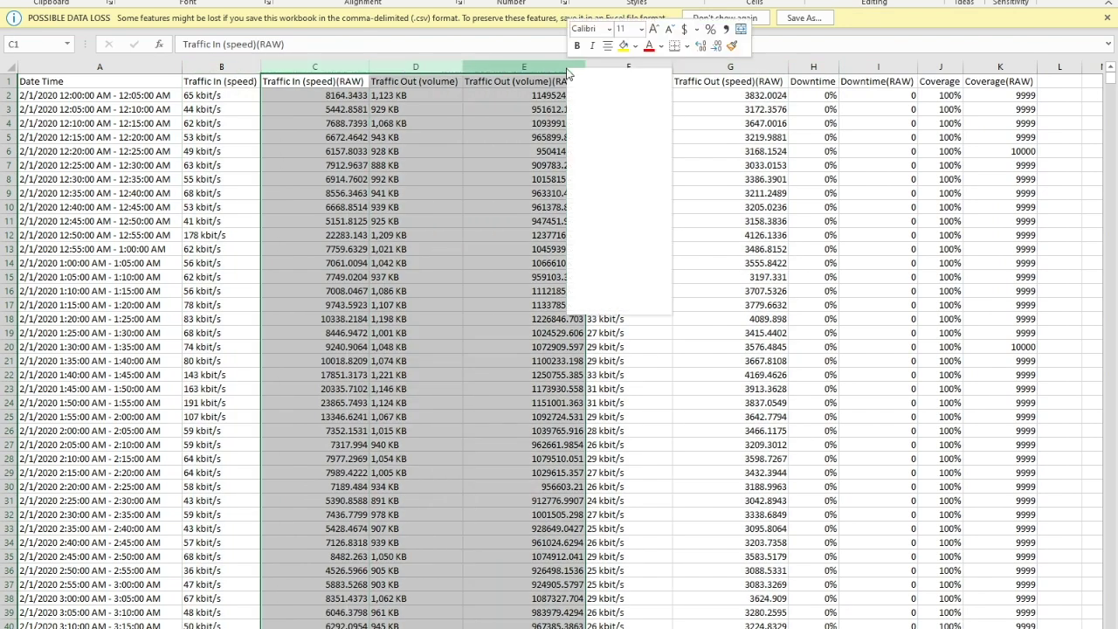
click(605, 203)
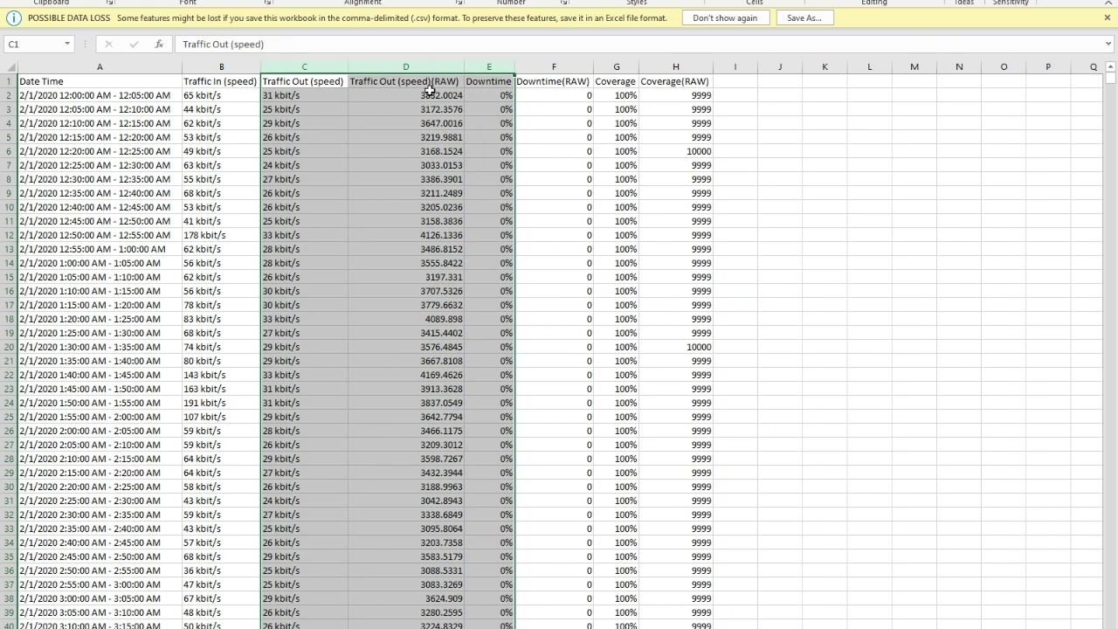
Delete the columns from Traffic Out (speed)(RAW) through Coverage(RAW).
click(429, 67)
drag(429, 68, 692, 68)
right_click(693, 70)
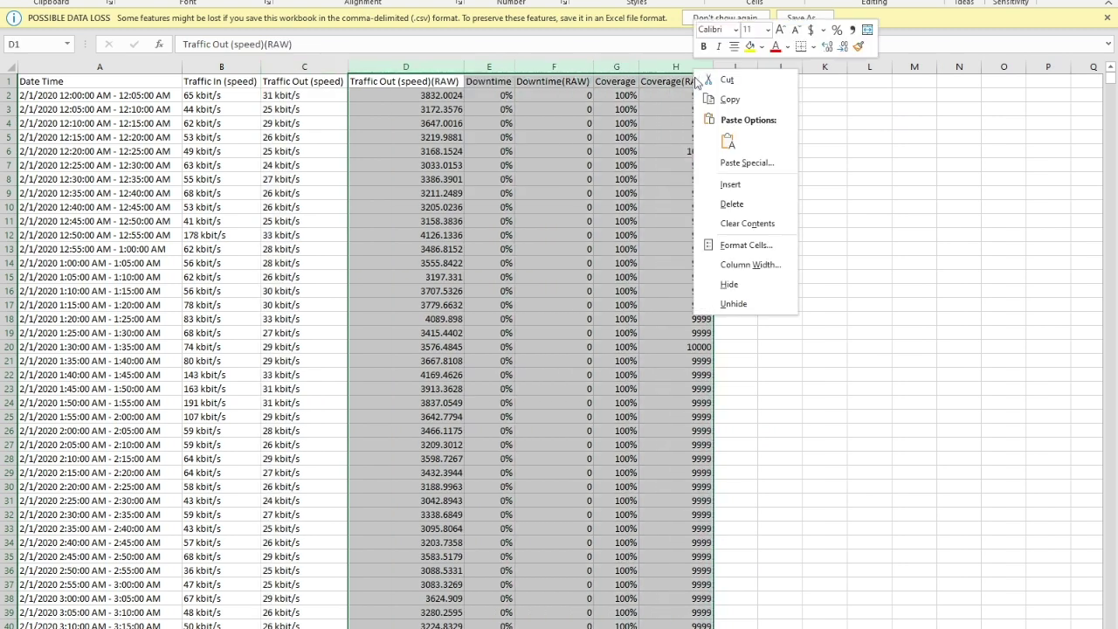
click(749, 205)
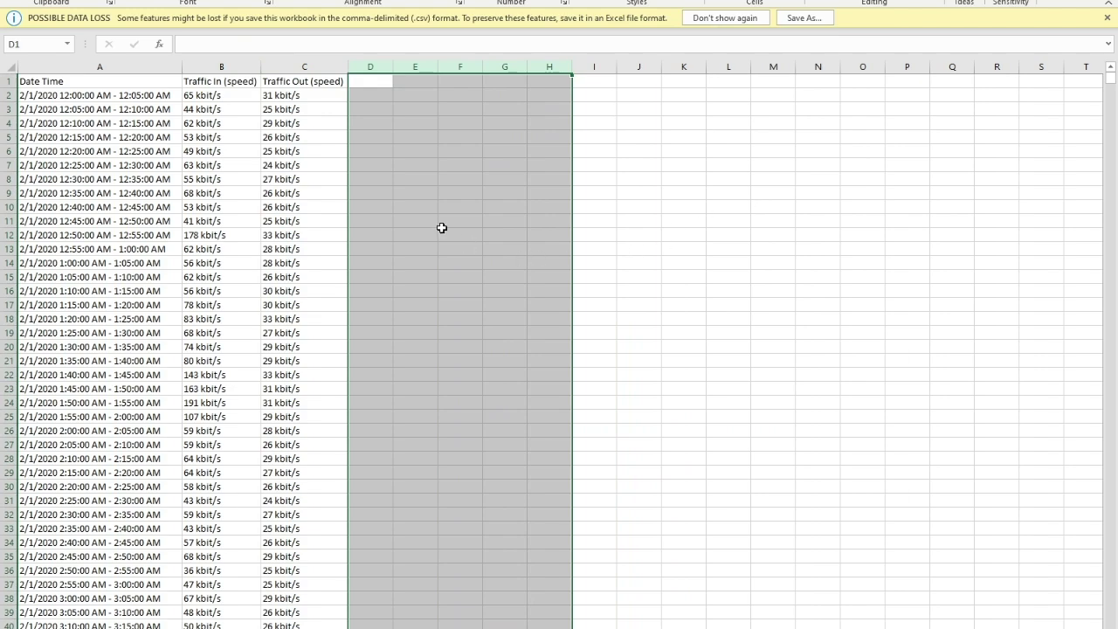
click(442, 232)
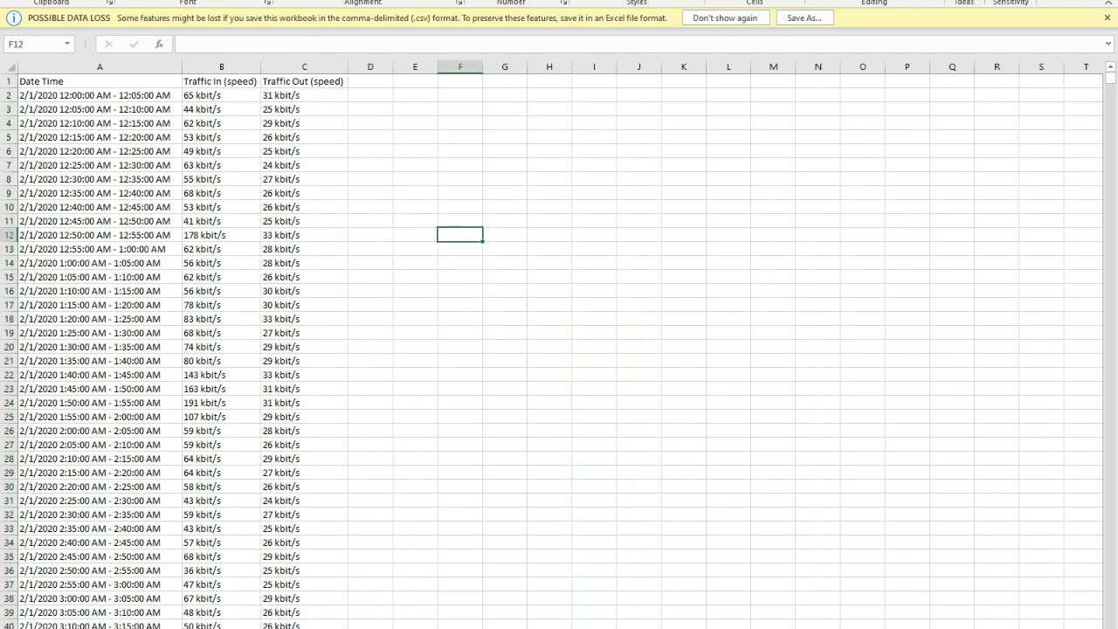
Add Data filters to the headers of columns A to C.
mouse_move(414, 0)
mouse_down()
mouse_move(399, 0)
mouse_move(414, 18)
mouse_up()
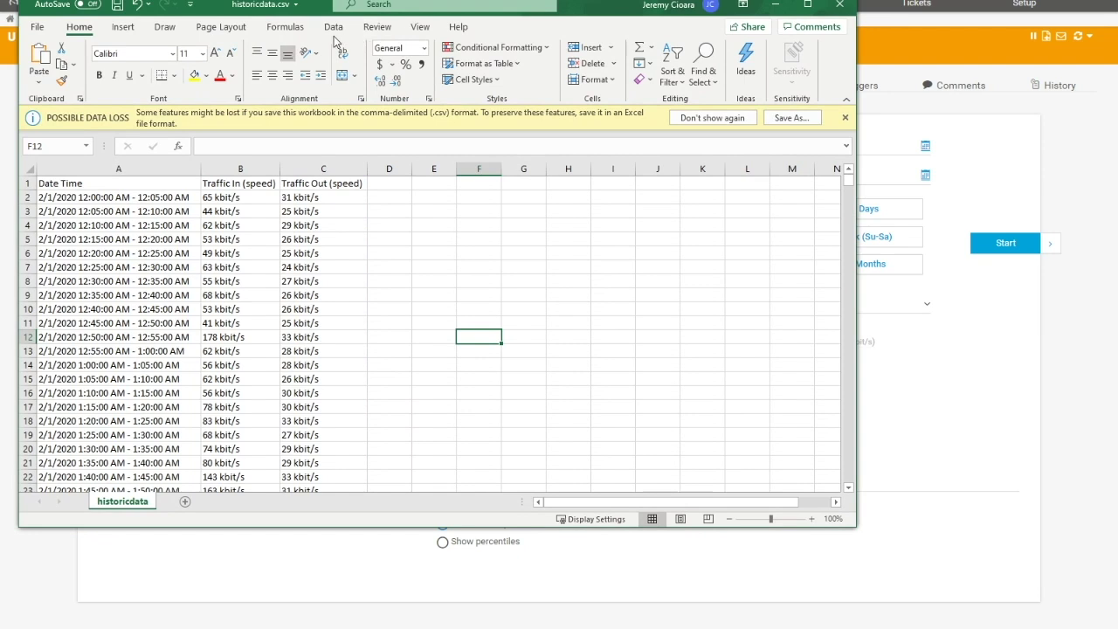
click(333, 28)
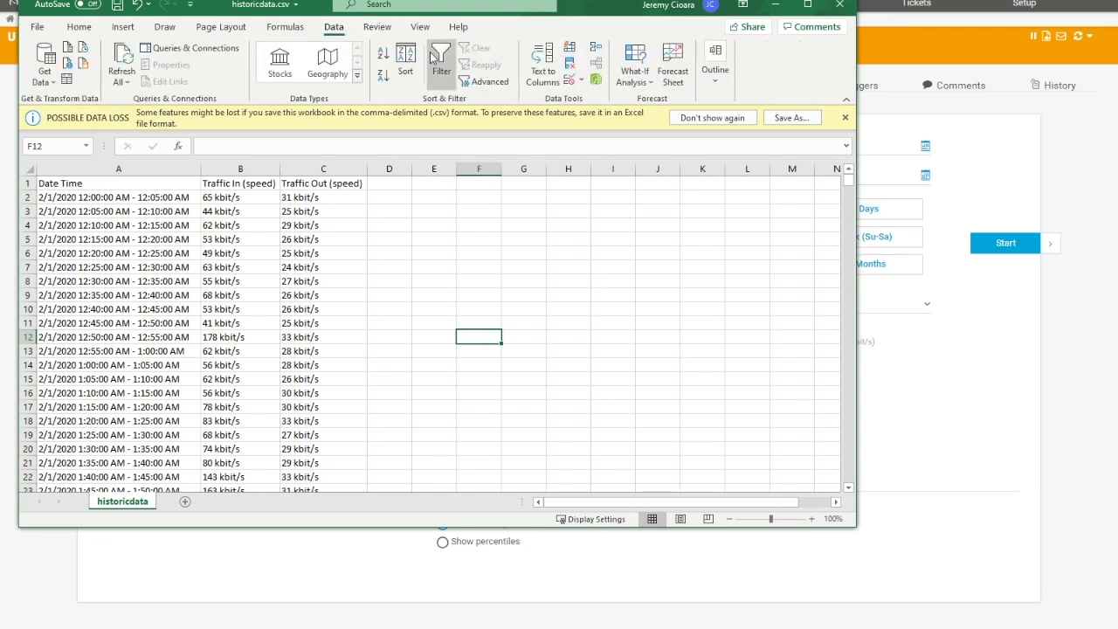
drag(337, 168, 99, 168)
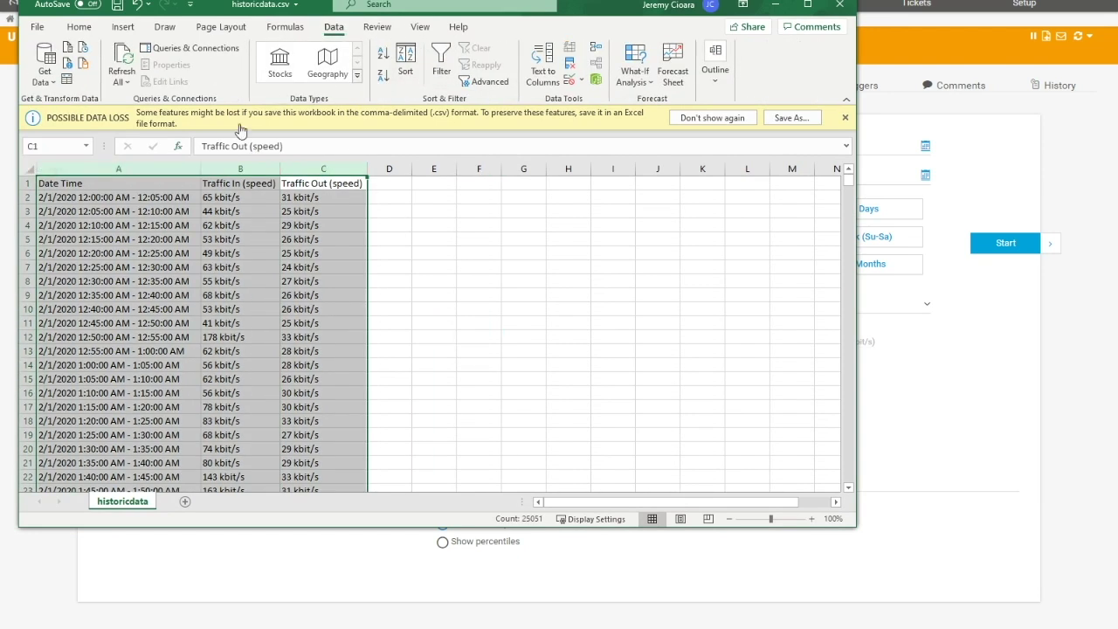
click(442, 63)
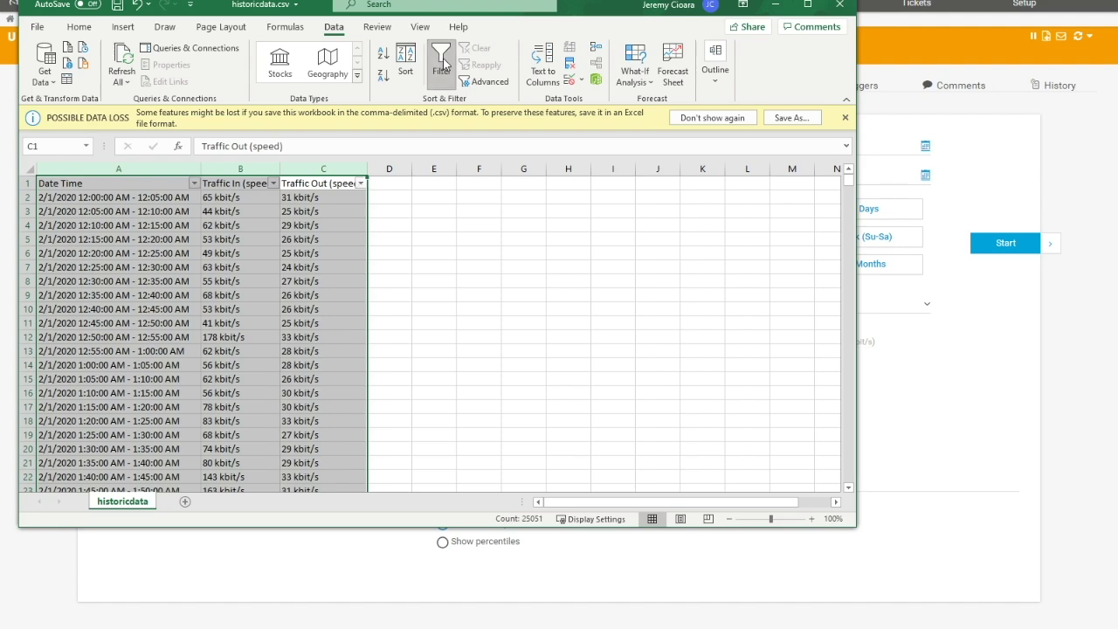
click(808, 5)
click(401, 163)
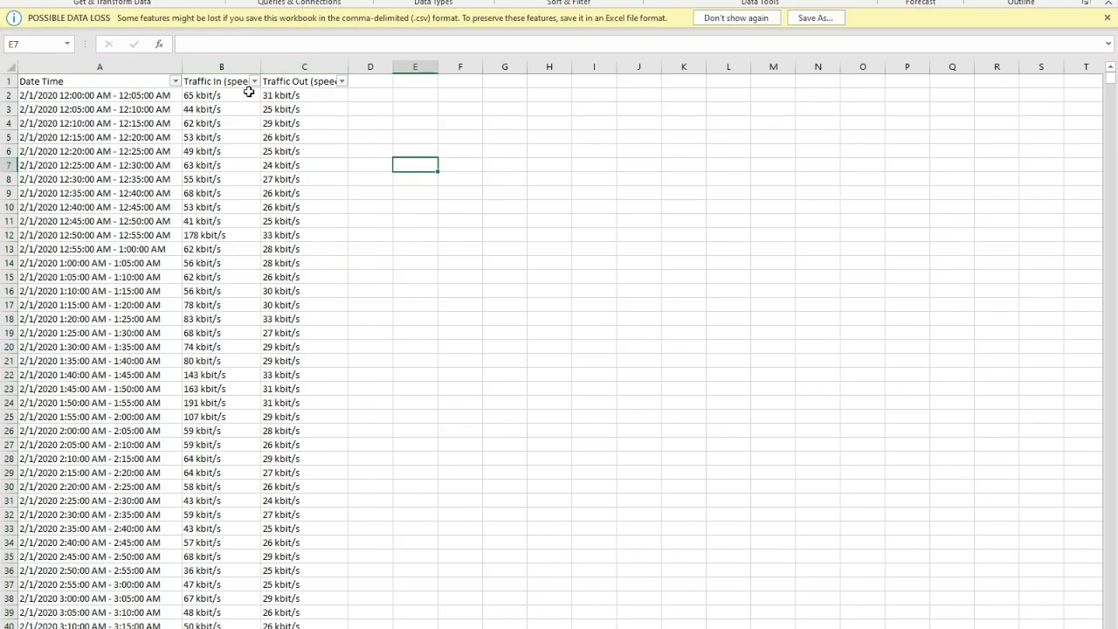
Filter Traffic In (speed) to peak values only, such as 97,349, 92,475 and 91,274 kbit/s.
click(255, 82)
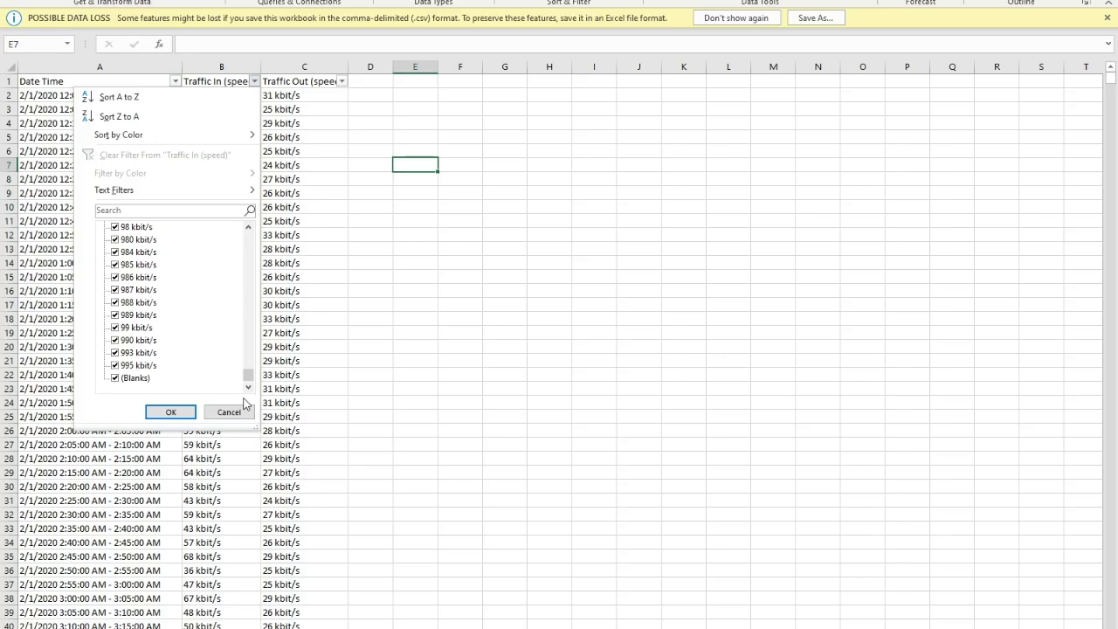
mouse_move(252, 381)
mouse_down()
mouse_move(244, 221)
mouse_move(248, 374)
mouse_up()
click(115, 228)
click(115, 327)
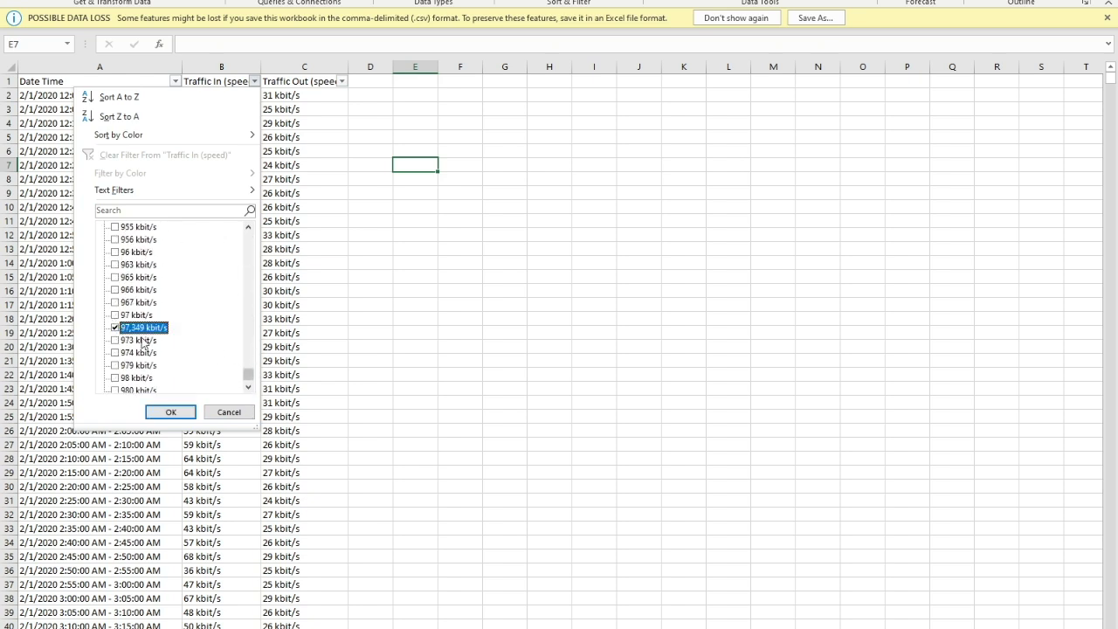
scroll(246, 374, up, 10)
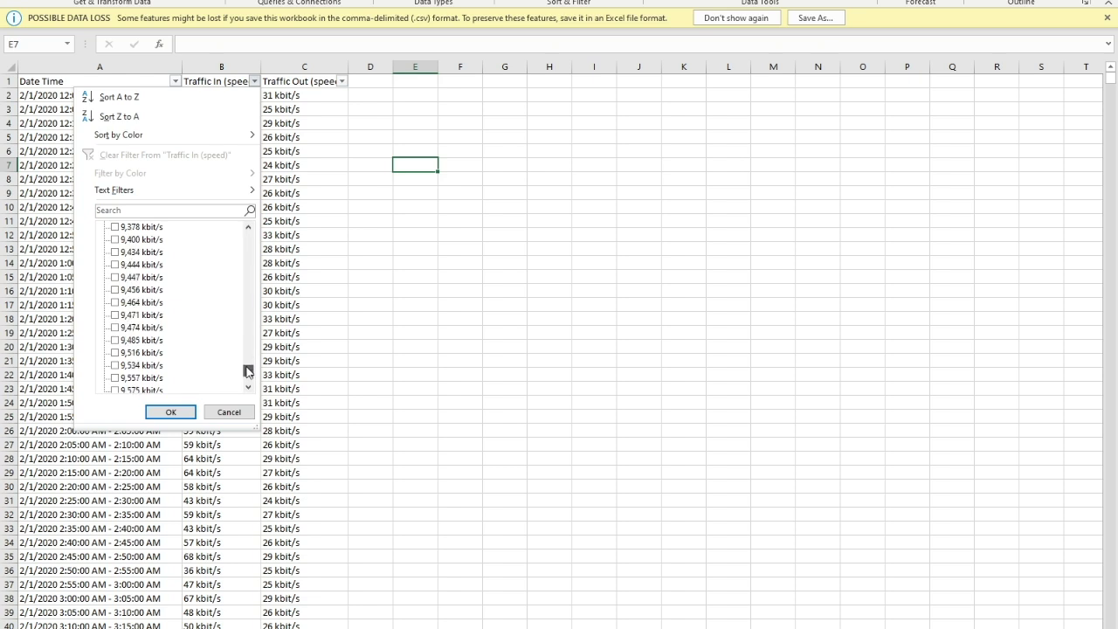
scroll(247, 374, down, 5)
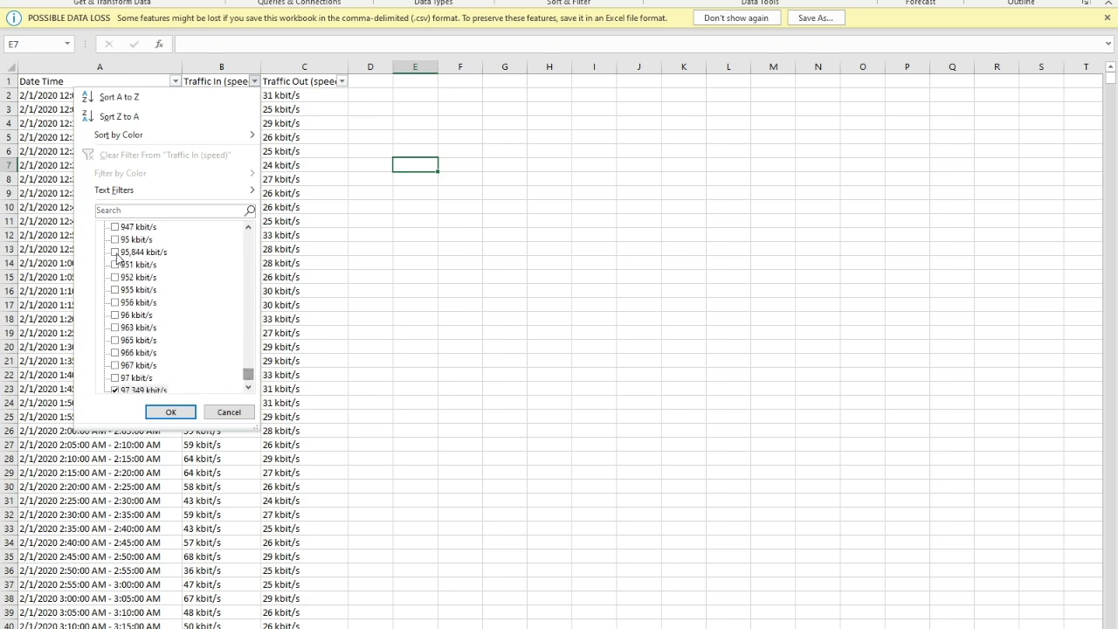
scroll(249, 377, up, 5)
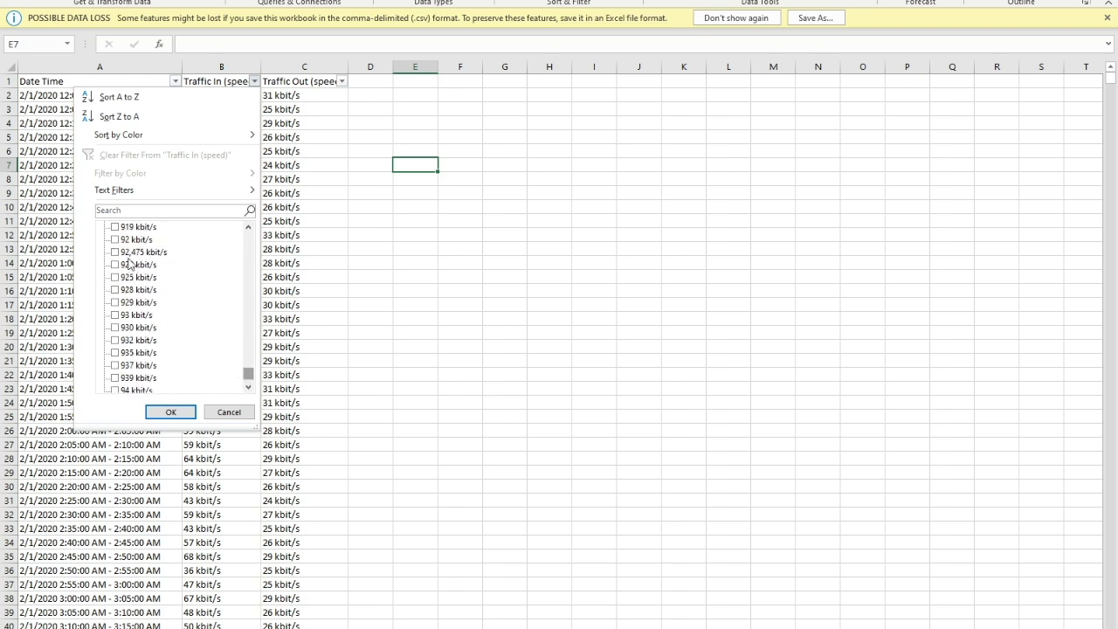
click(116, 253)
scroll(248, 377, up, 5)
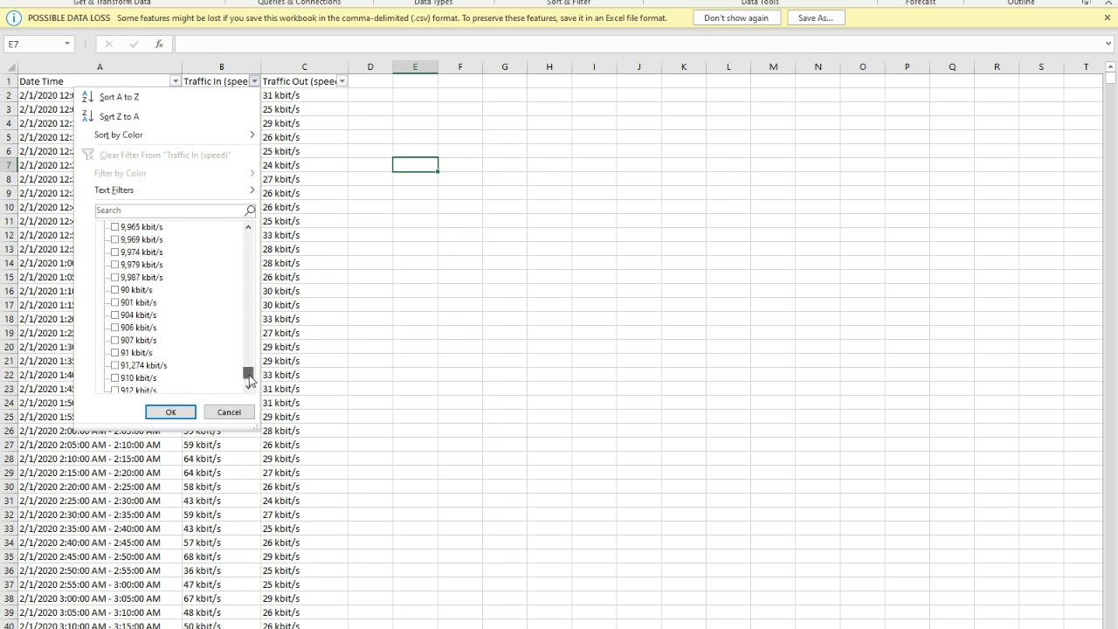
click(115, 366)
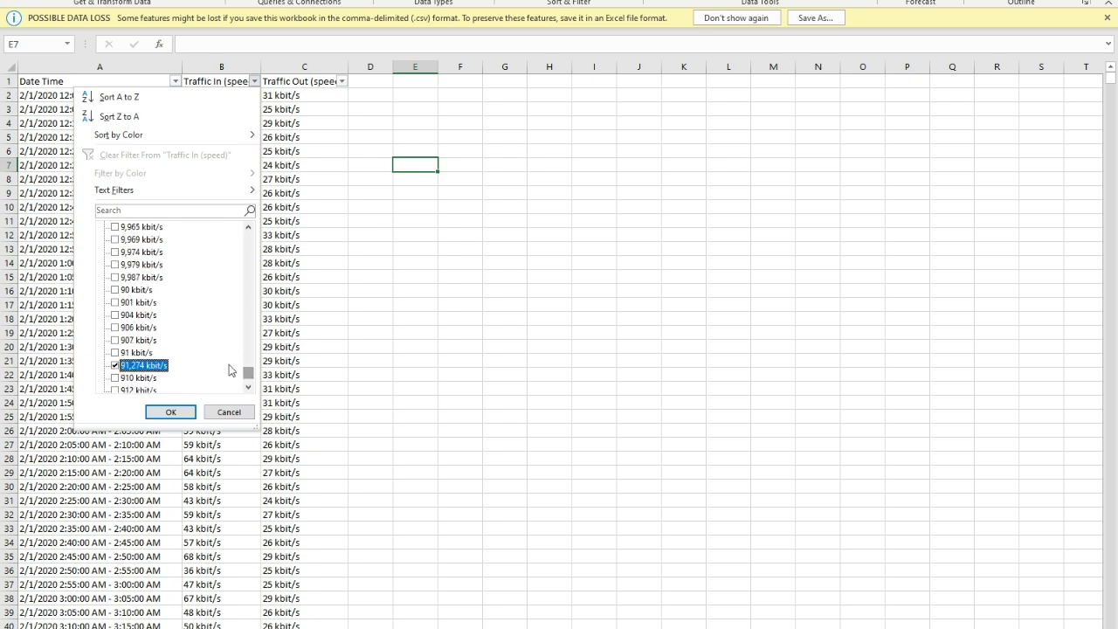
scroll(247, 374, up, 5)
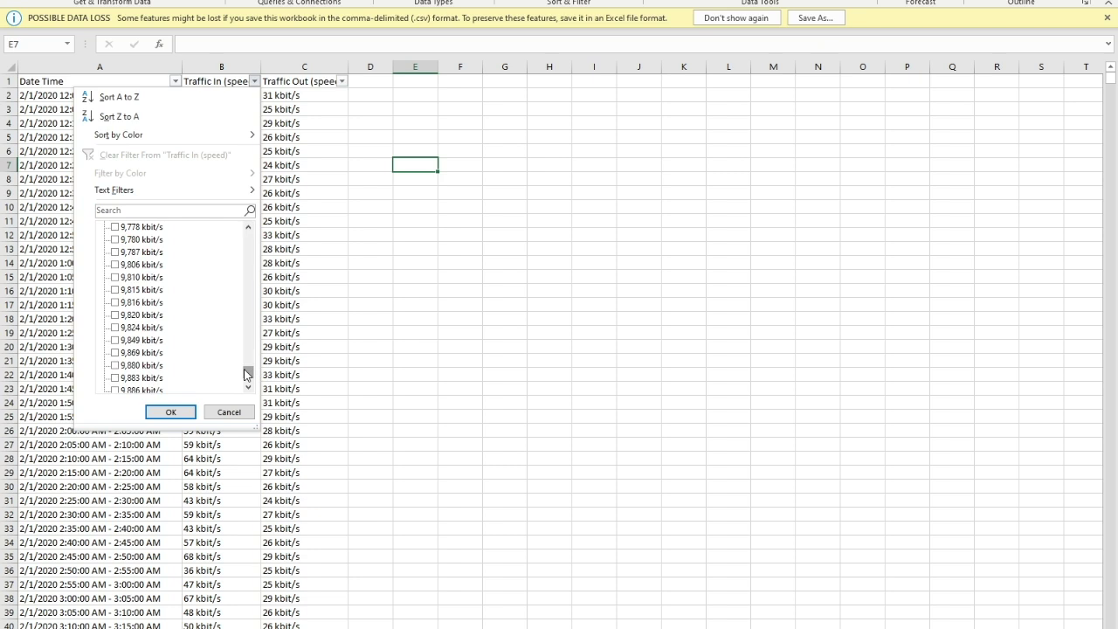
scroll(246, 374, up, 5)
scroll(246, 372, up, 10)
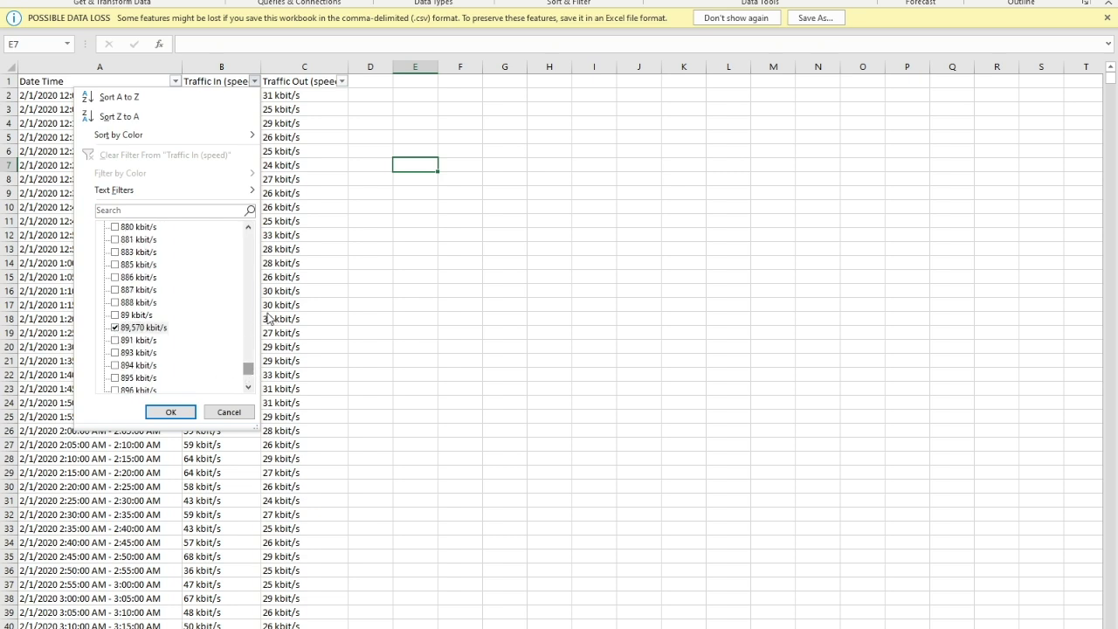
scroll(244, 323, up, 4)
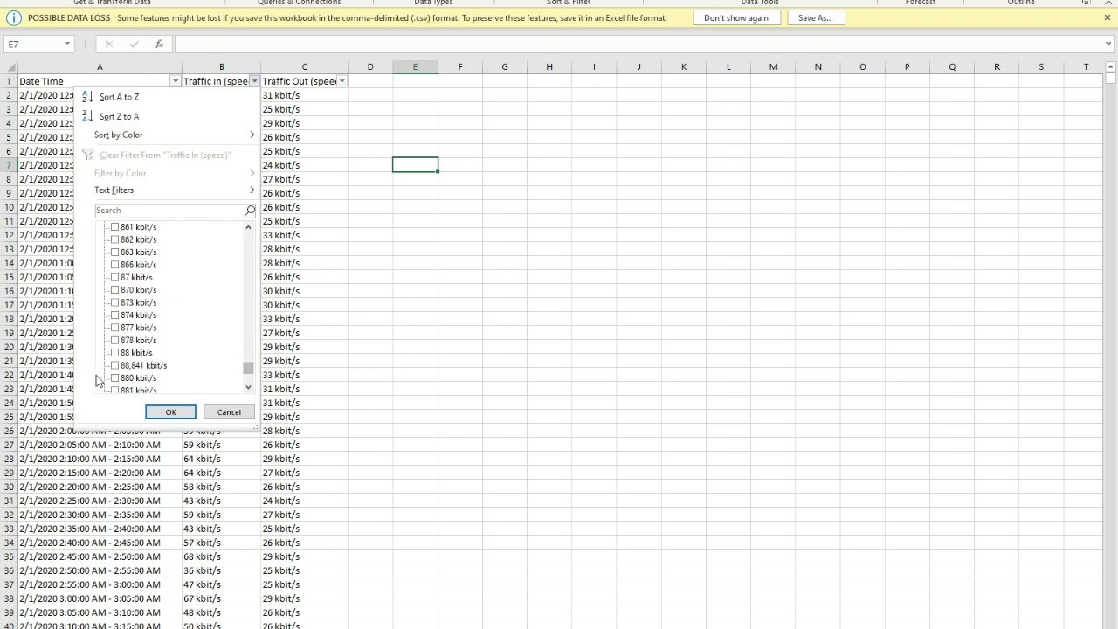
scroll(242, 304, up, 10)
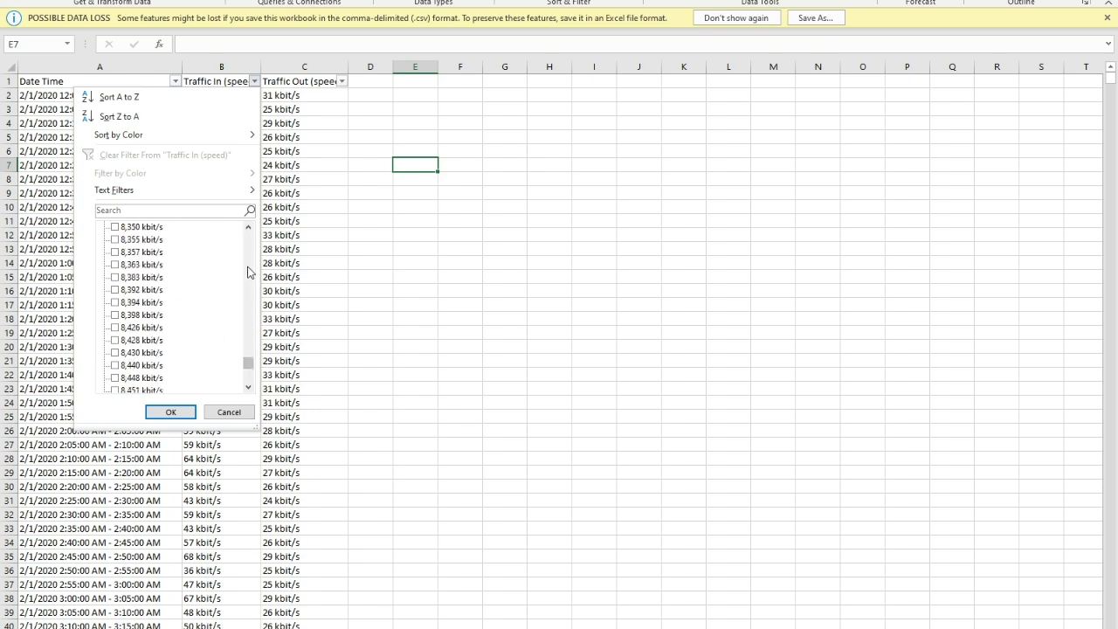
scroll(243, 295, down, 10)
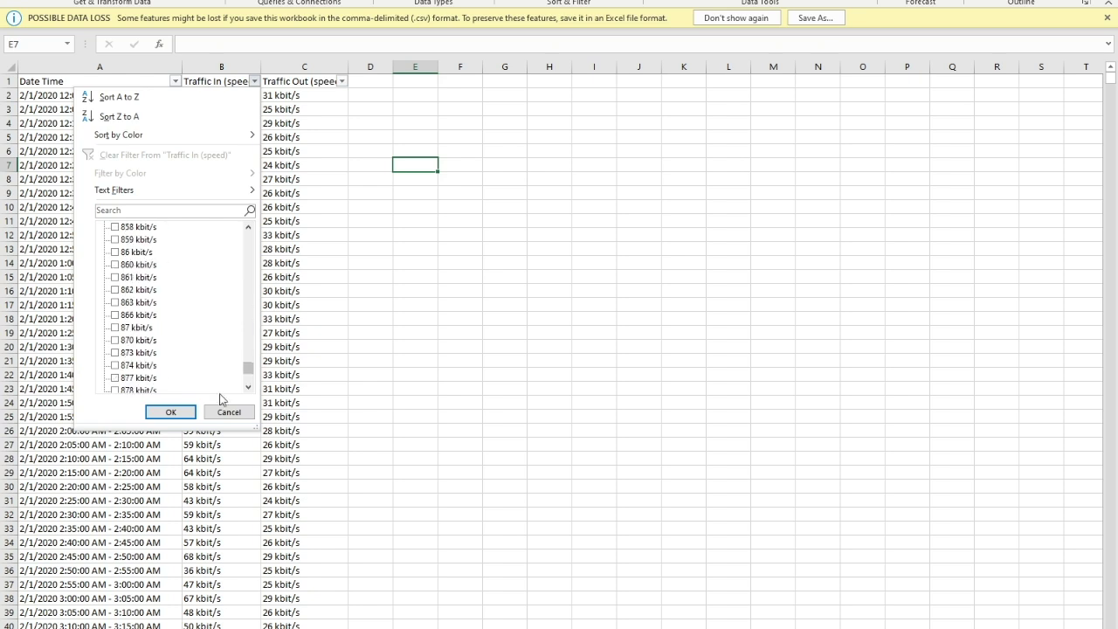
scroll(248, 320, up, 15)
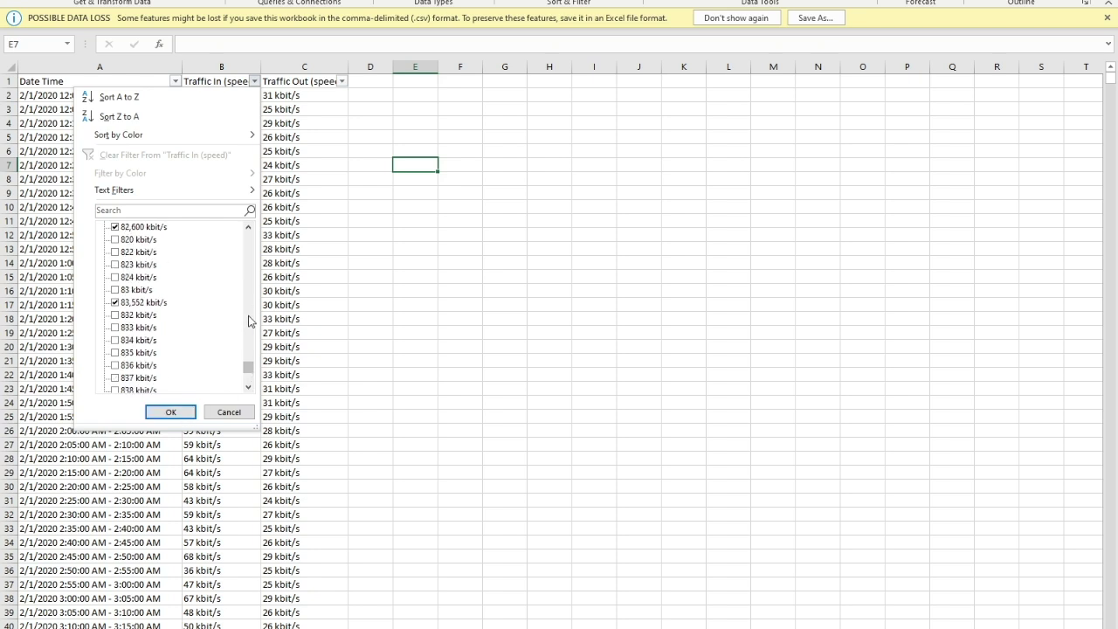
click(171, 412)
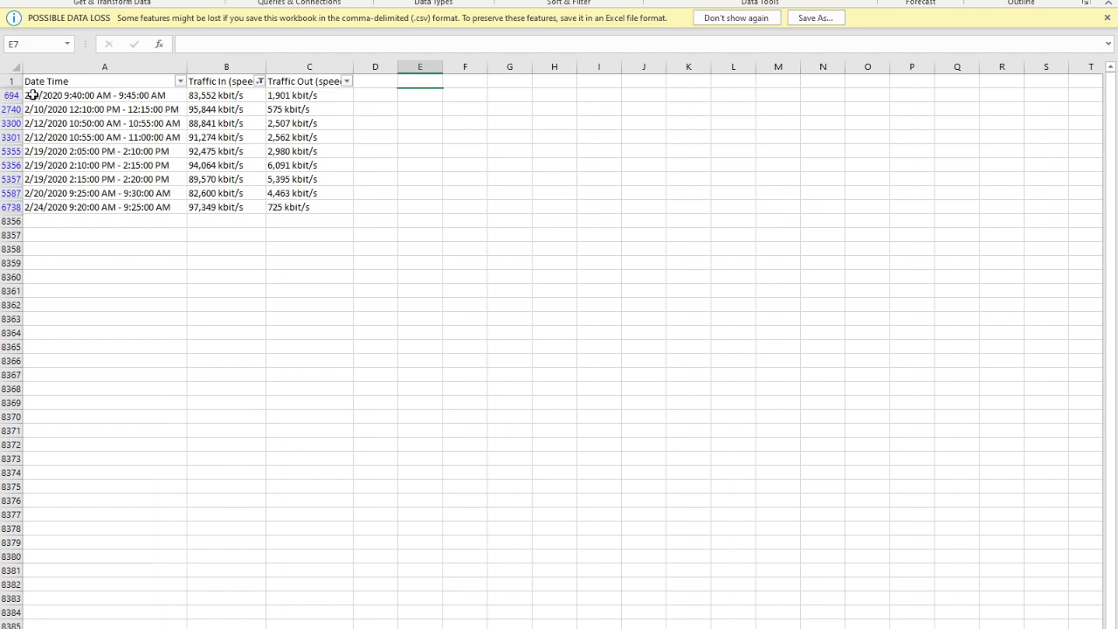
Select the nine filtered Date Time cells and widen the Date Time column.
drag(32, 94, 41, 207)
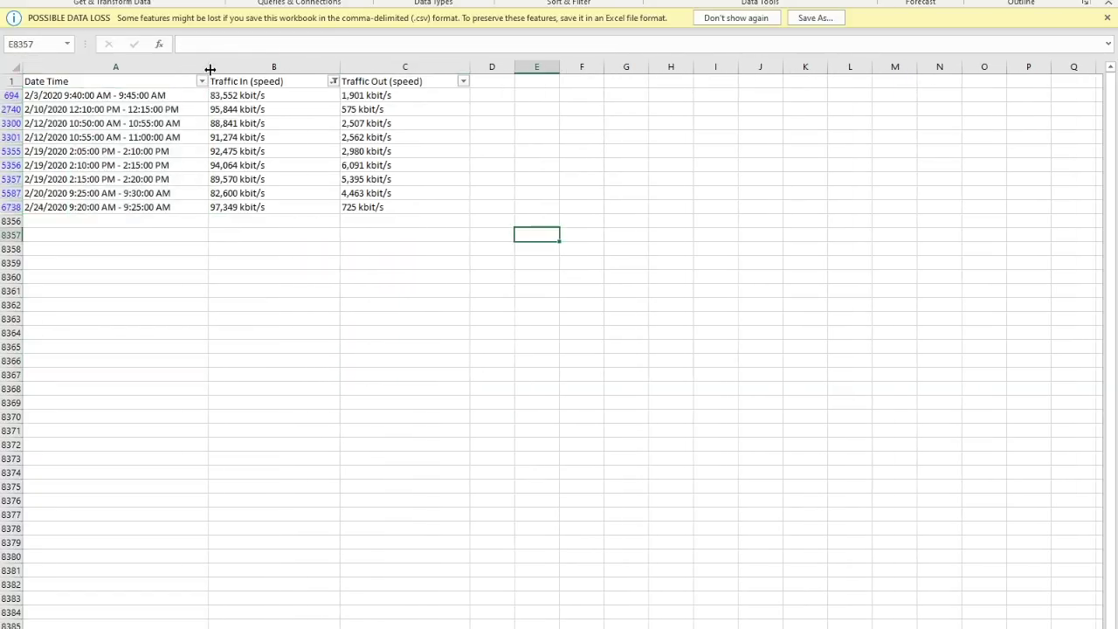
drag(210, 69, 223, 70)
click(314, 345)
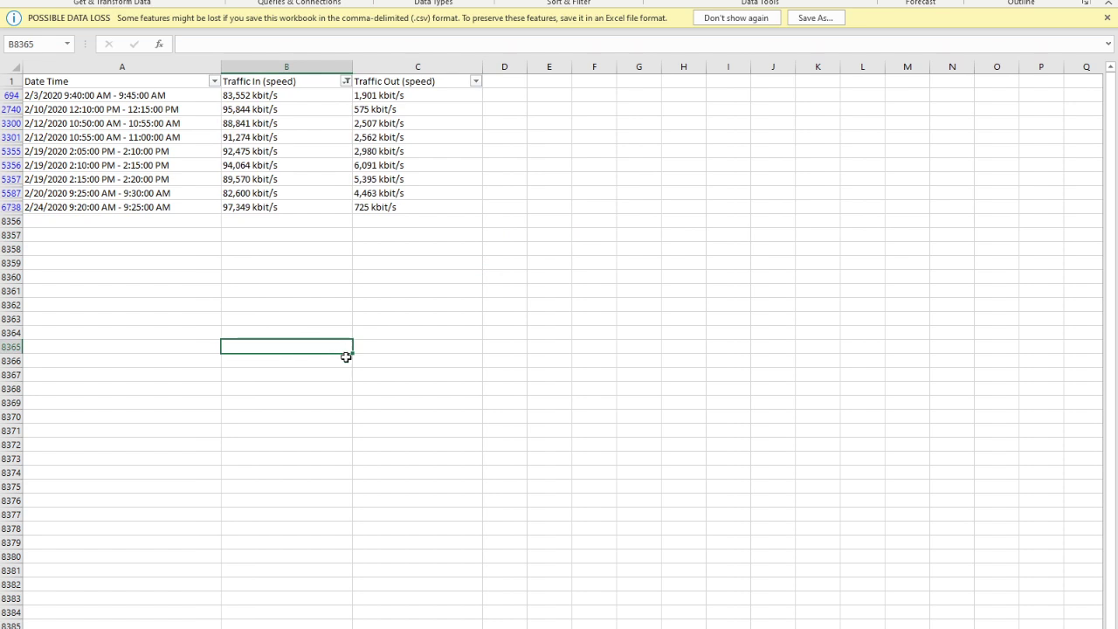
Capture the nine-row peak table and the CBI Traffic chart as screenshot images.
key(ctrl+alt+c)
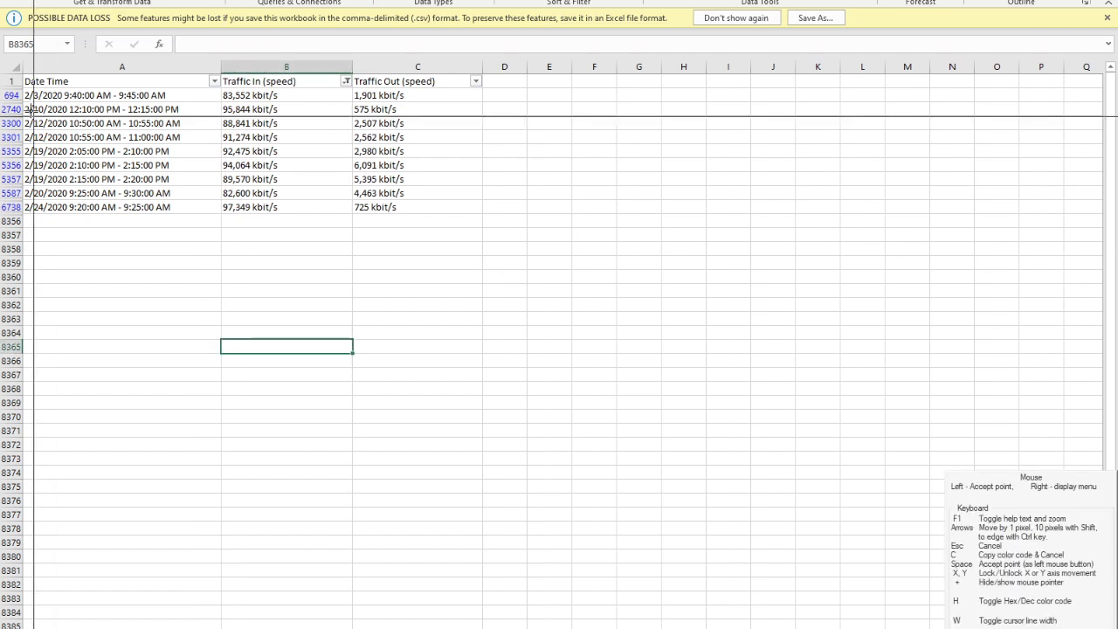
drag(21, 73, 486, 213)
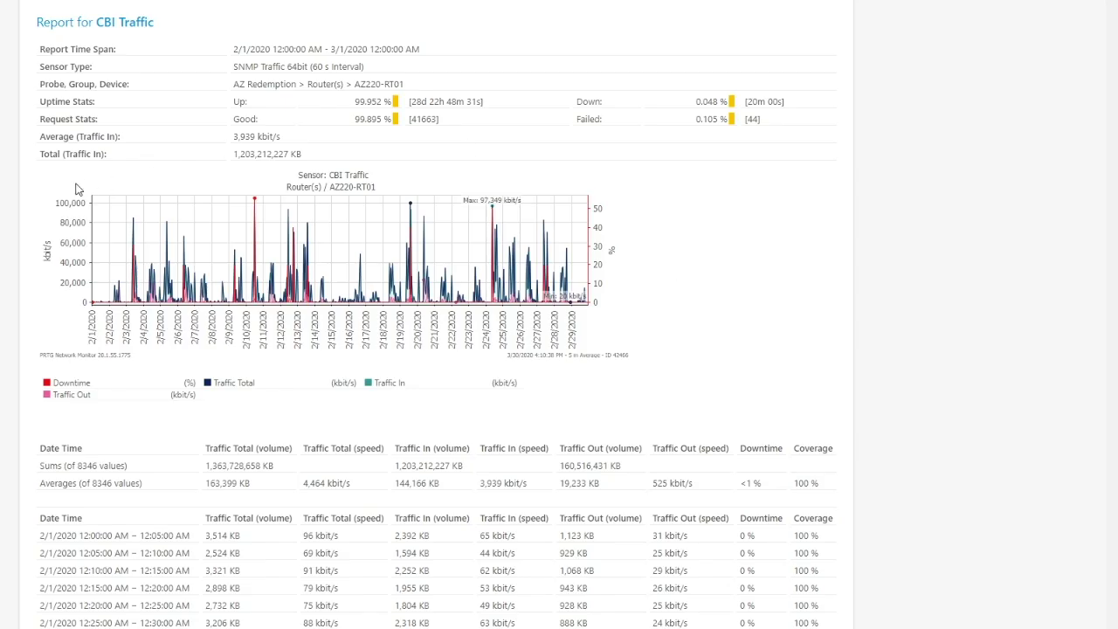
key(Print)
drag(25, 161, 675, 405)
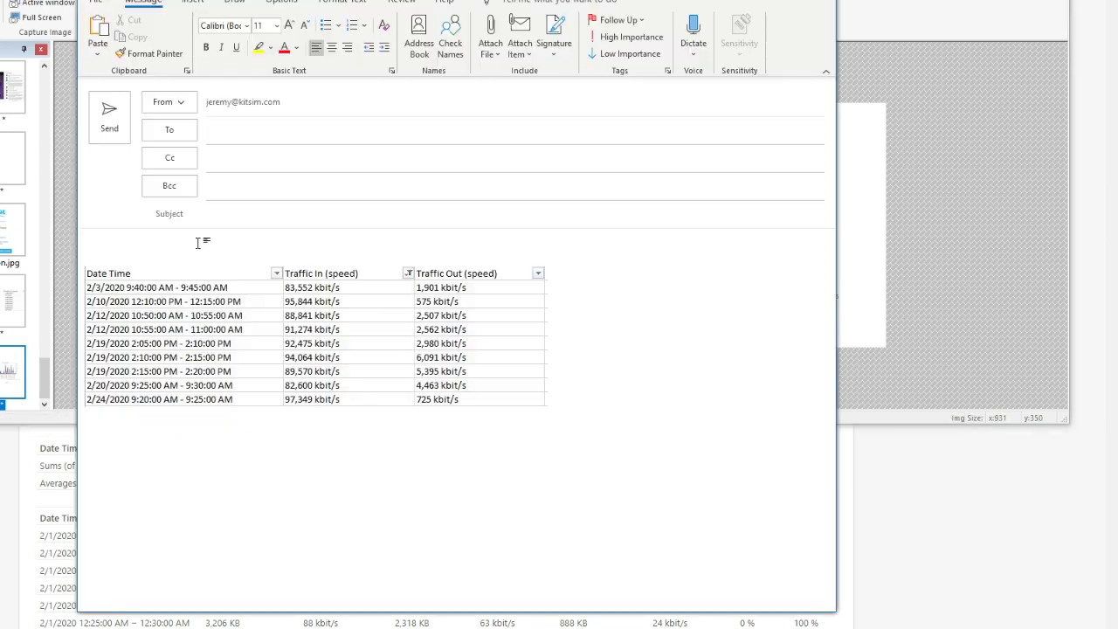
Paste the CBI Traffic chart above the peak table and enter subject 'Internet Use - Month of Feb'.
key(ctrl+v)
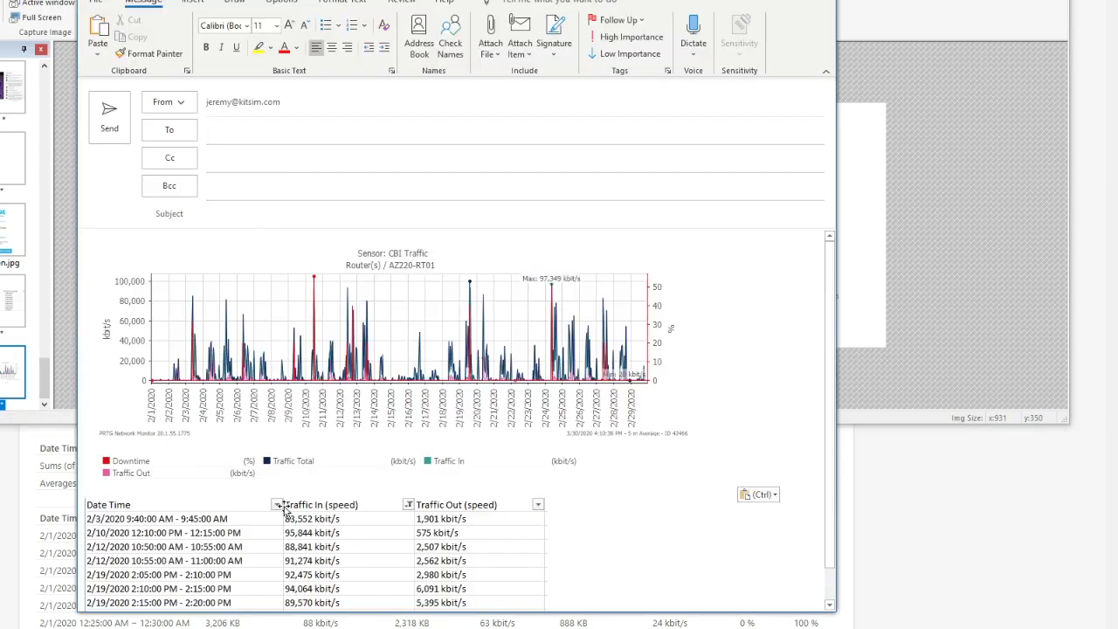
key(Return)
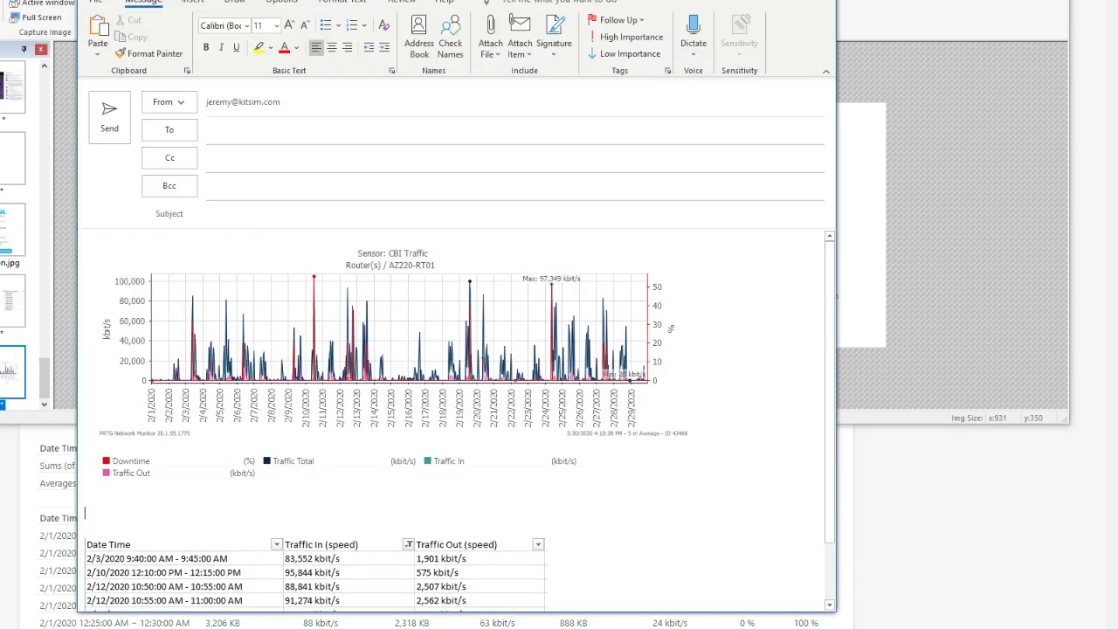
click(109, 247)
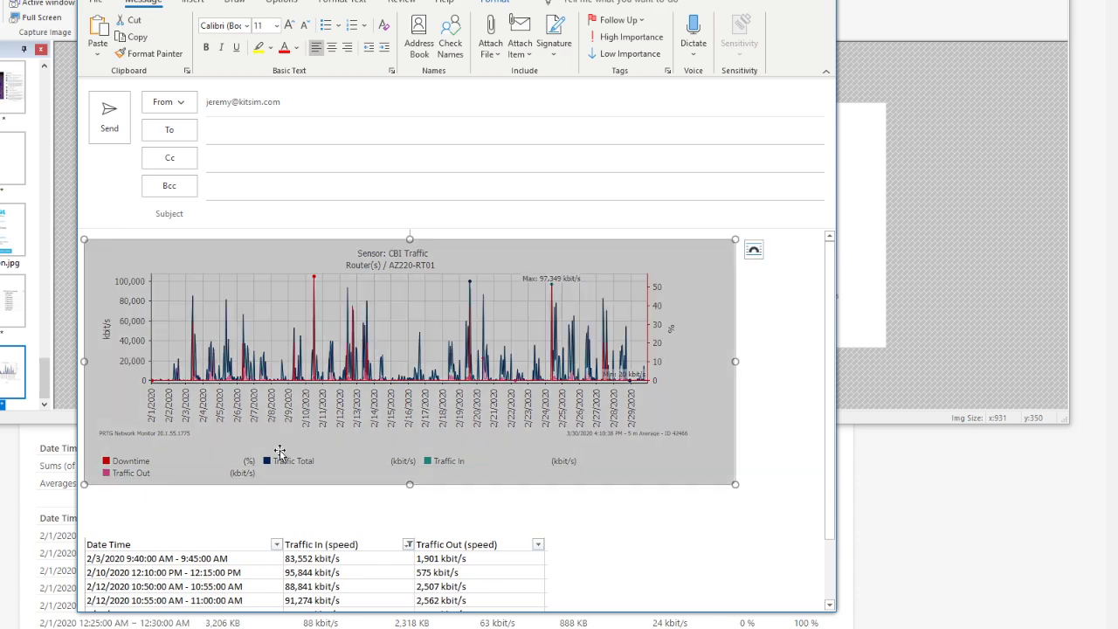
key(Left)
key(Return)
key(Up)
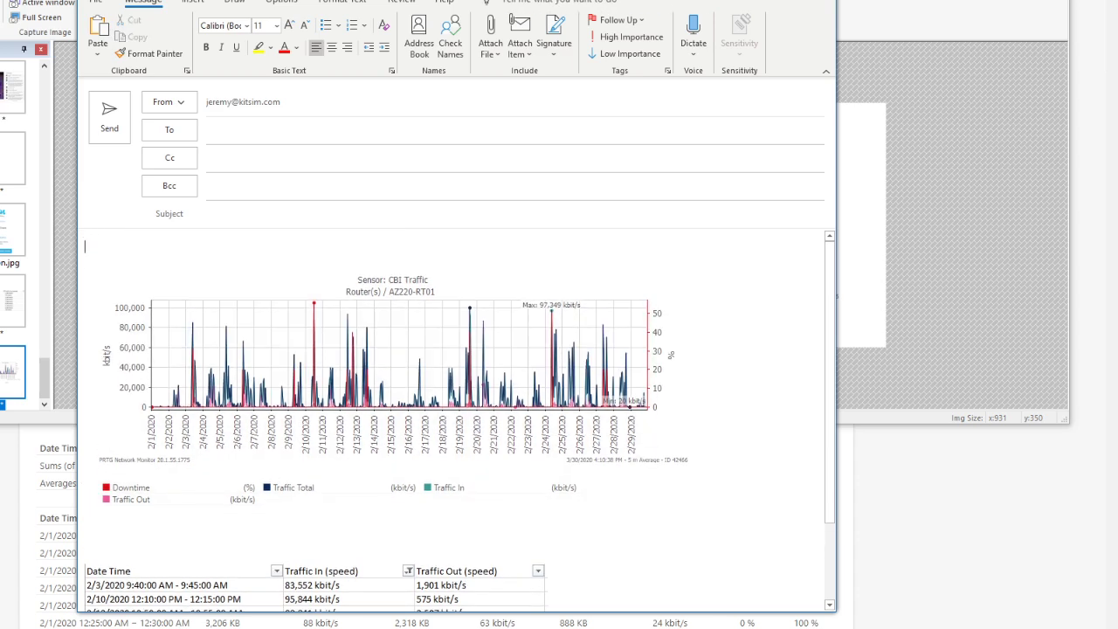
click(415, 221)
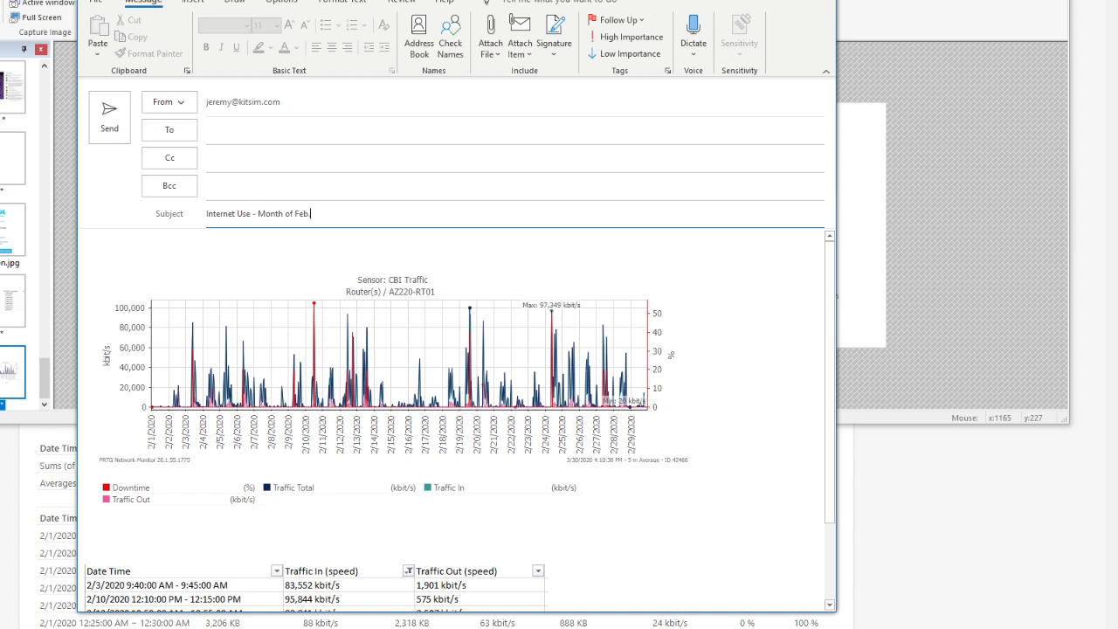
Open the email body with a greeting to the recipient by name and 'Just wanted to bring to your at…'.
click(162, 254)
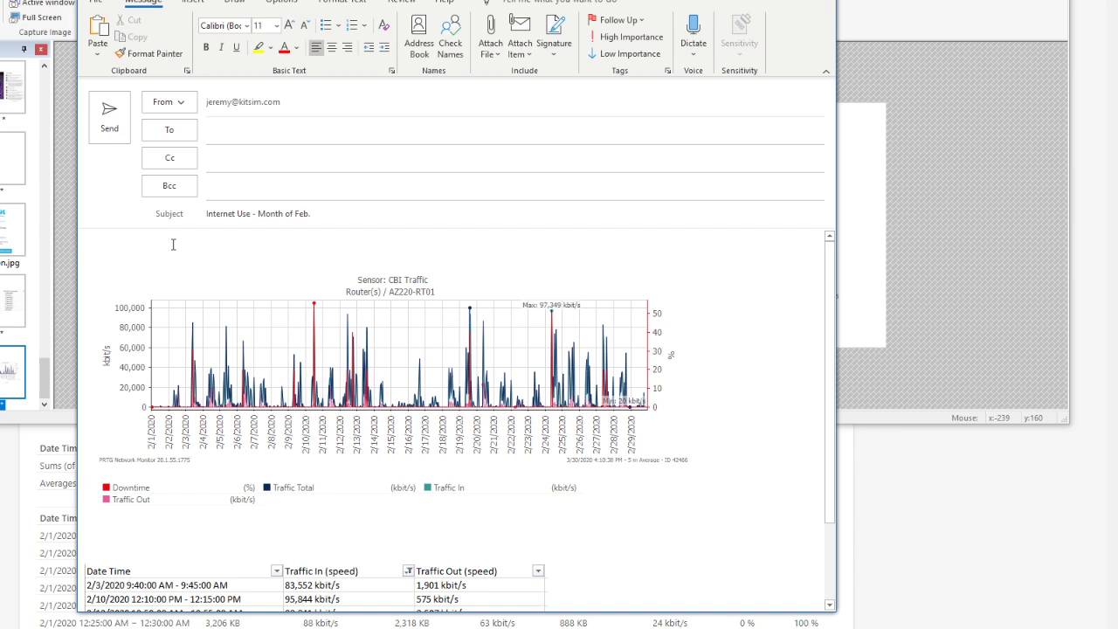
text(Hi bob)
key(BackSpace)
key(BackSpace)
key(BackSpace)
text(Bob,)
key(Return)
key(Return)
text(Just wanted to bring to your attention sadiofnasufnsadifaunsf)
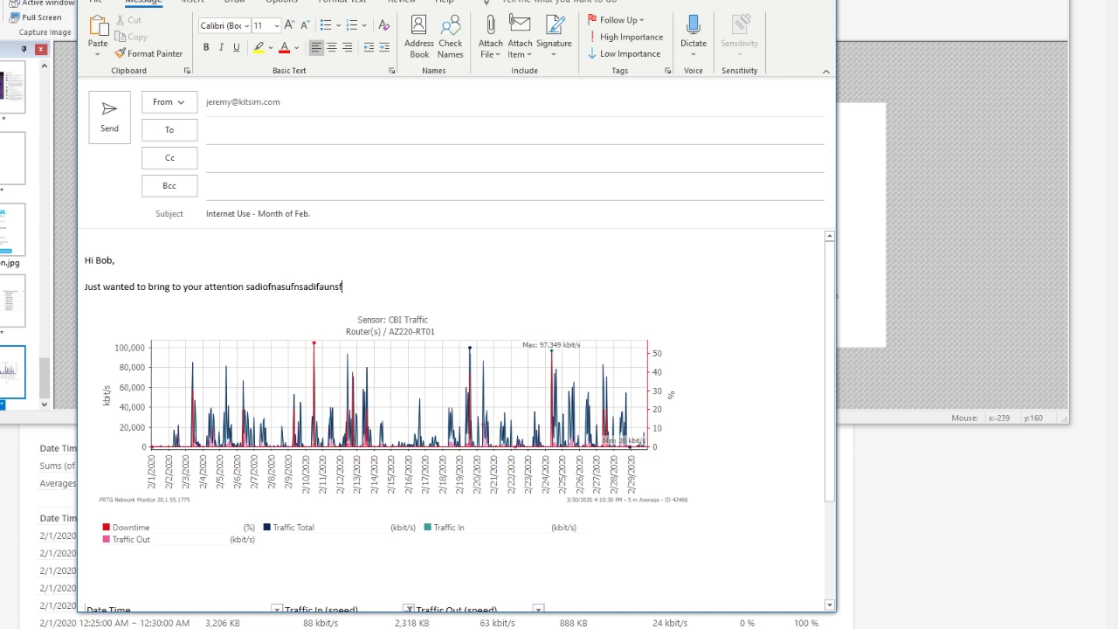
key(Return)
key(BackSpace)
Circle the chart peaks in red: the maximum with 2/19, 2/10 with 2/12, and 2/27.
mouse_move(524, 328)
mouse_down()
mouse_move(572, 337)
mouse_move(524, 330)
mouse_move(464, 348)
mouse_up()
drag(301, 343, 364, 350)
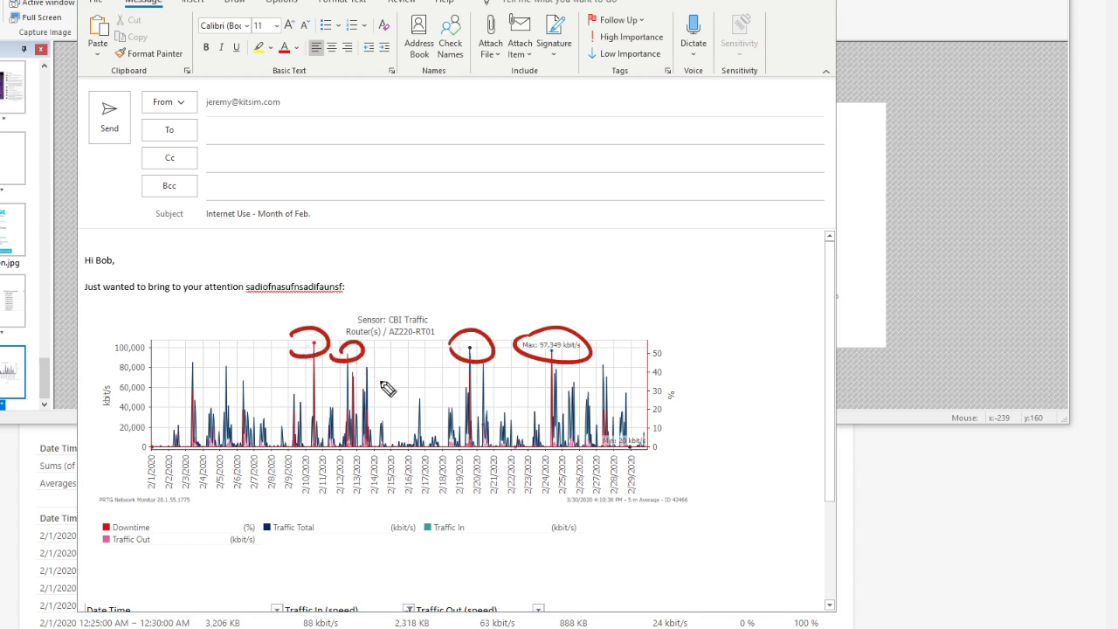
drag(599, 367, 622, 374)
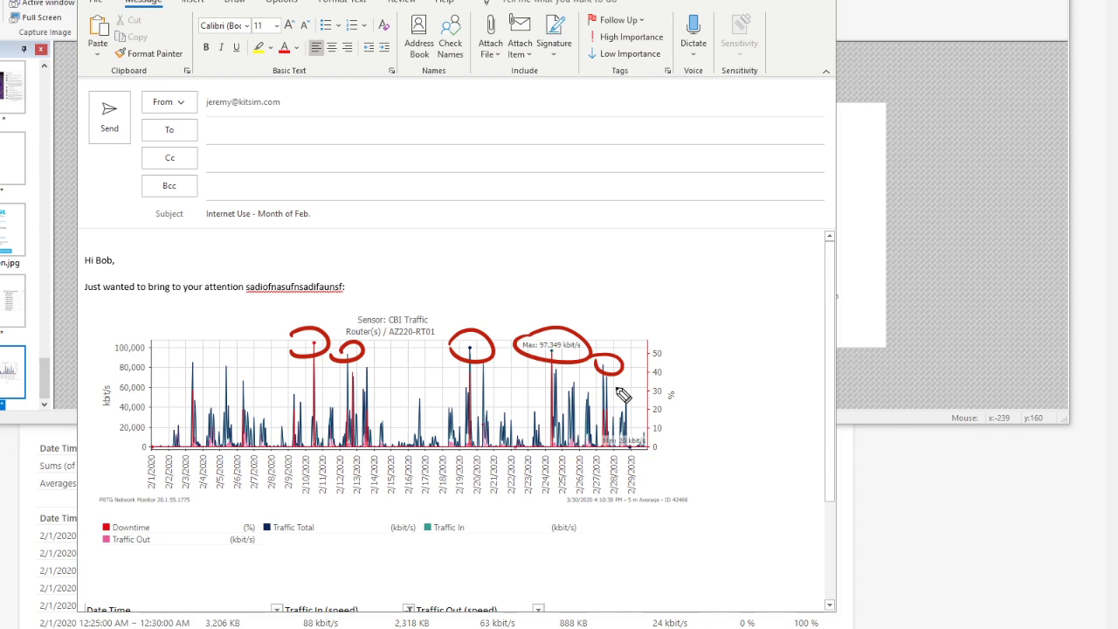
Above the table, write 'I'm not saying we need to upgrade the Internet connection...' and a 'KEY POINTS:' heading.
scroll(117, 427, down, 3)
click(117, 428)
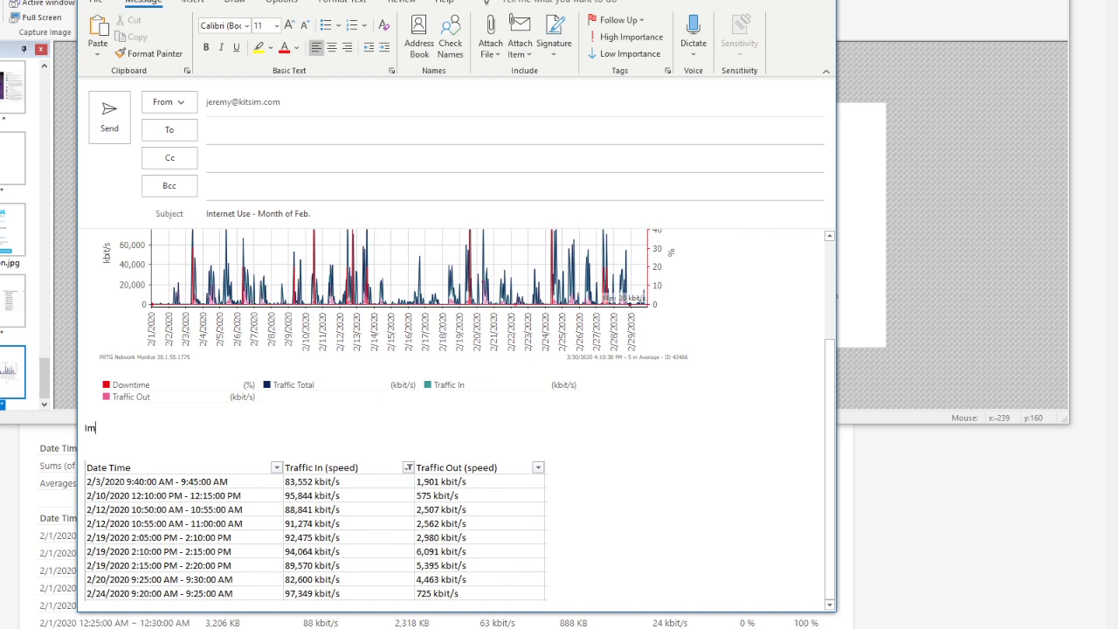
text(I'm not saying we need to upgrade the Internet connection )
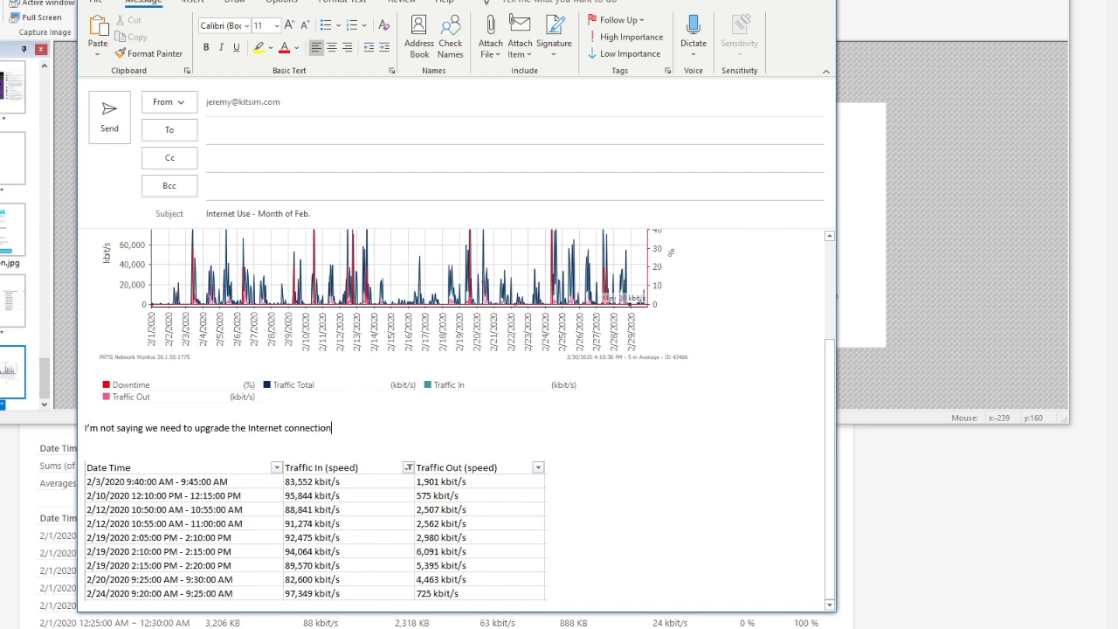
text(...sadiufadfiuasdfiuasdf)
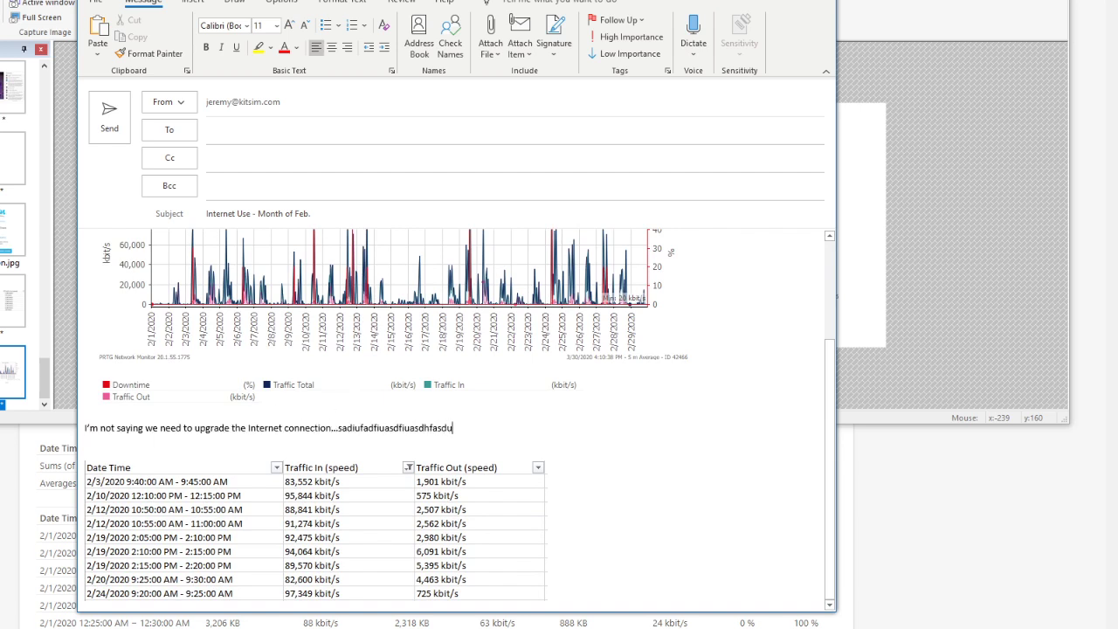
key(Return)
key(Return)
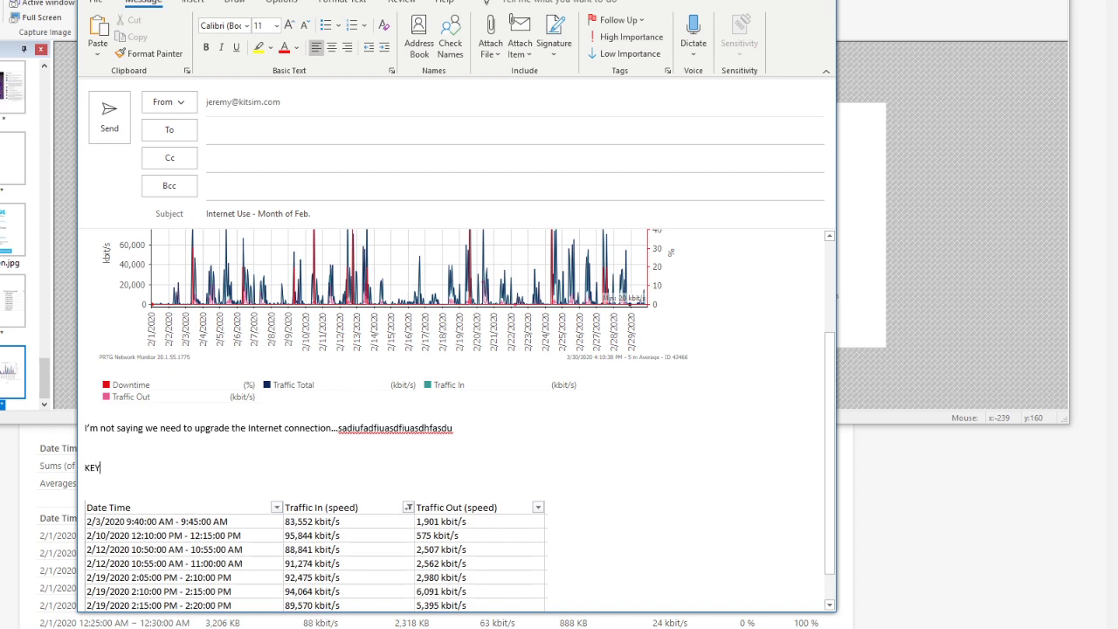
text(KEY POINTS:)
scroll(261, 448, down, 1)
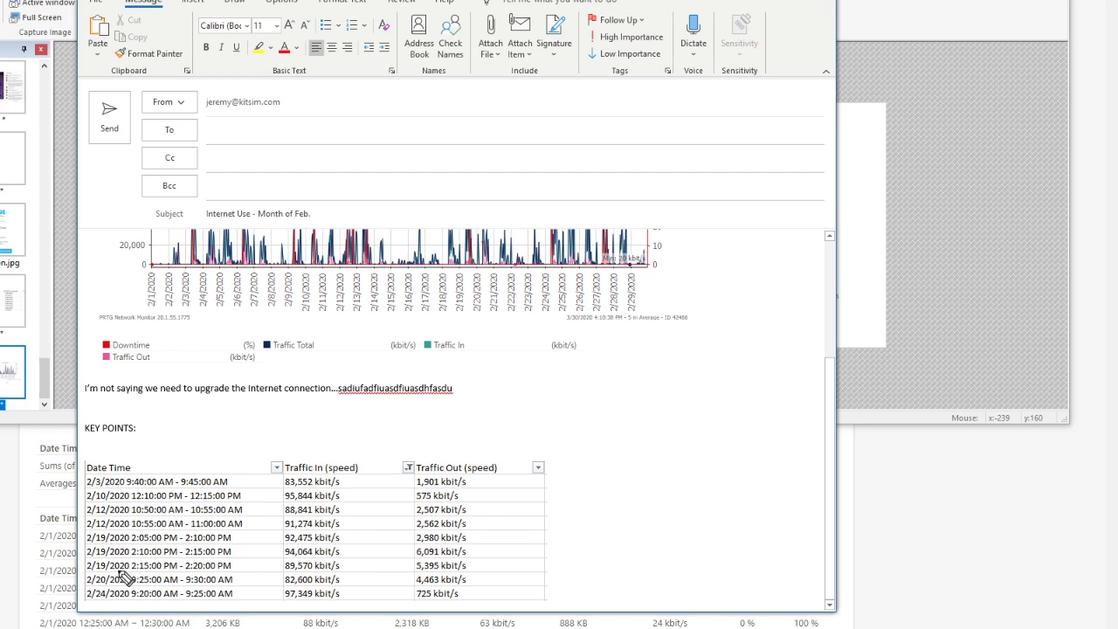
click(89, 535)
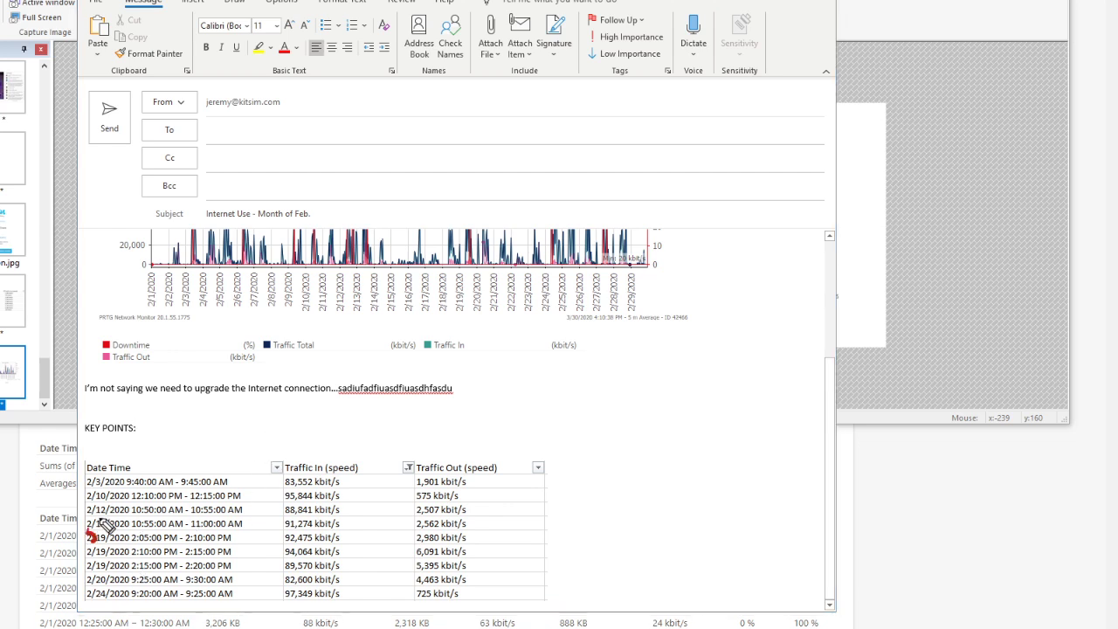
click(90, 505)
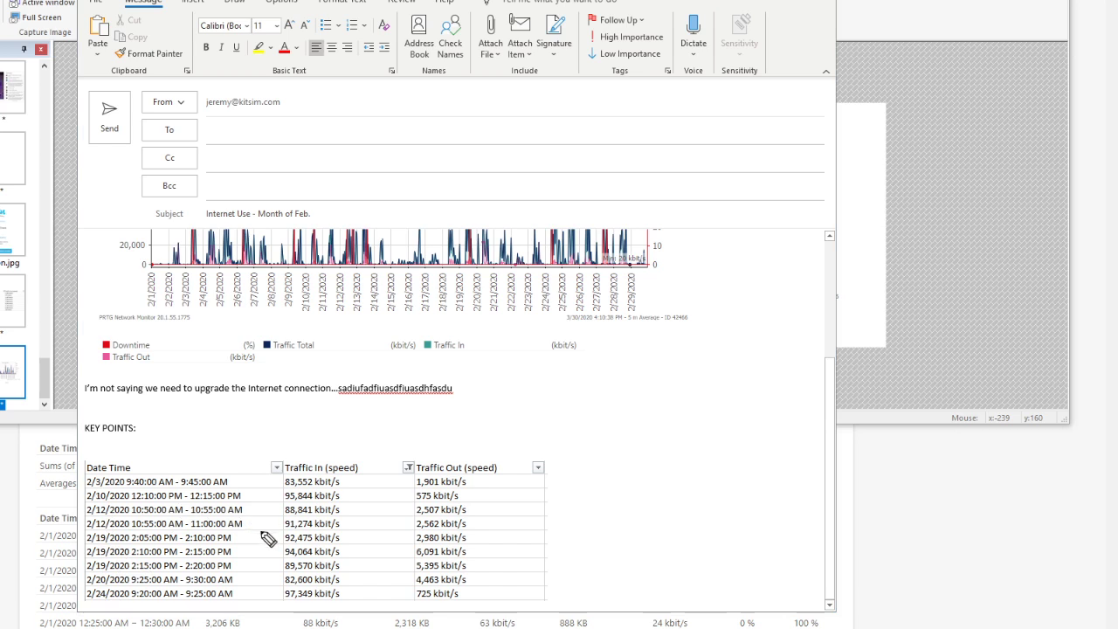
drag(276, 543, 304, 545)
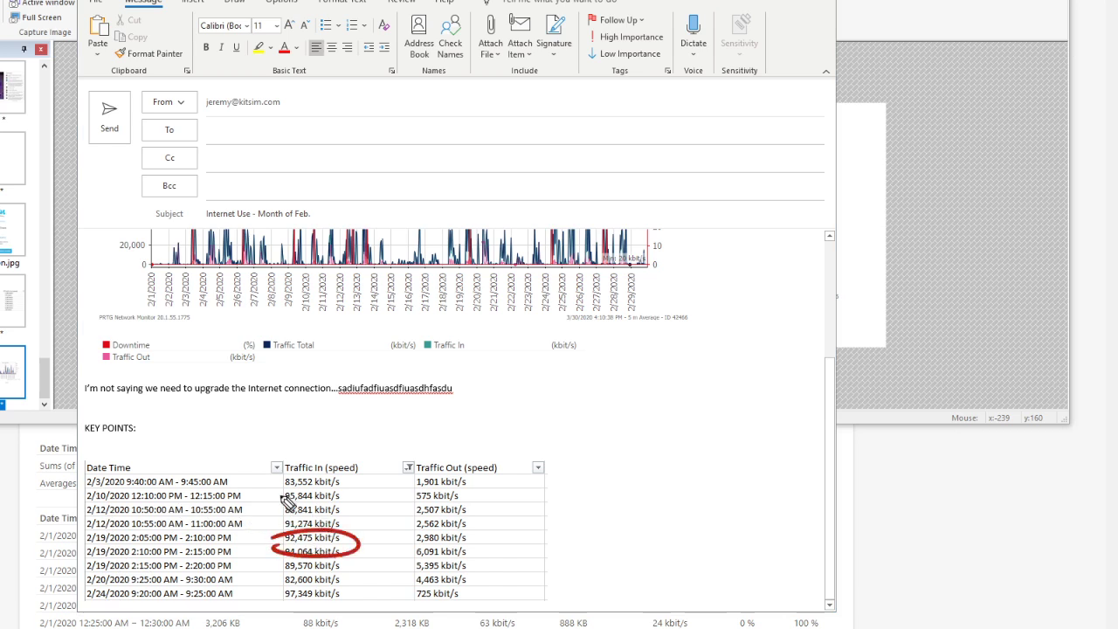
drag(286, 498, 316, 510)
drag(289, 598, 272, 602)
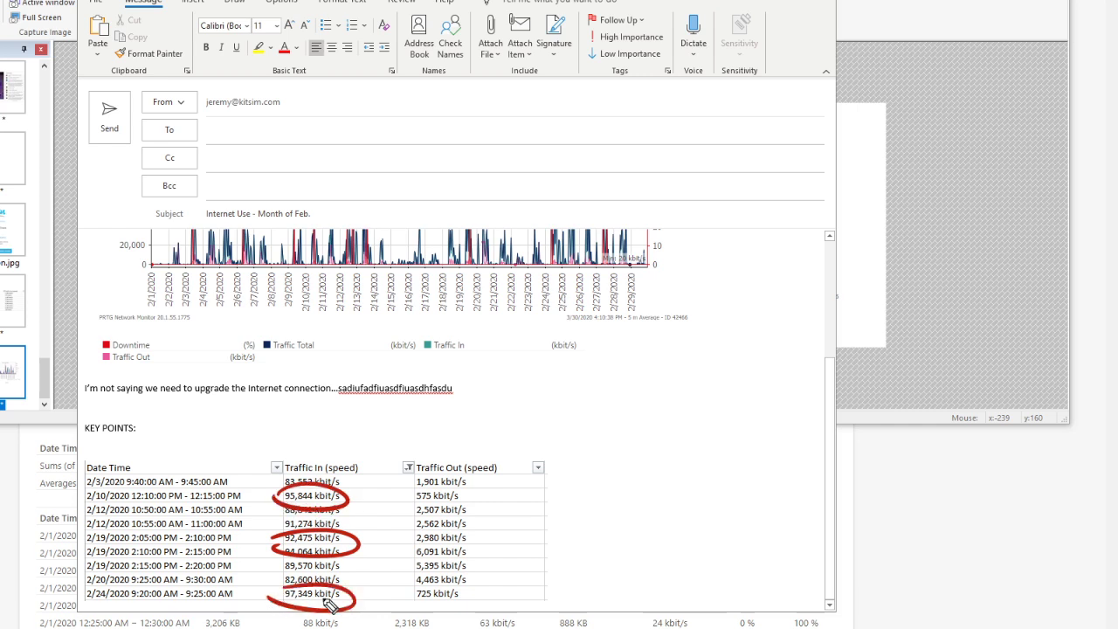
key(Escape)
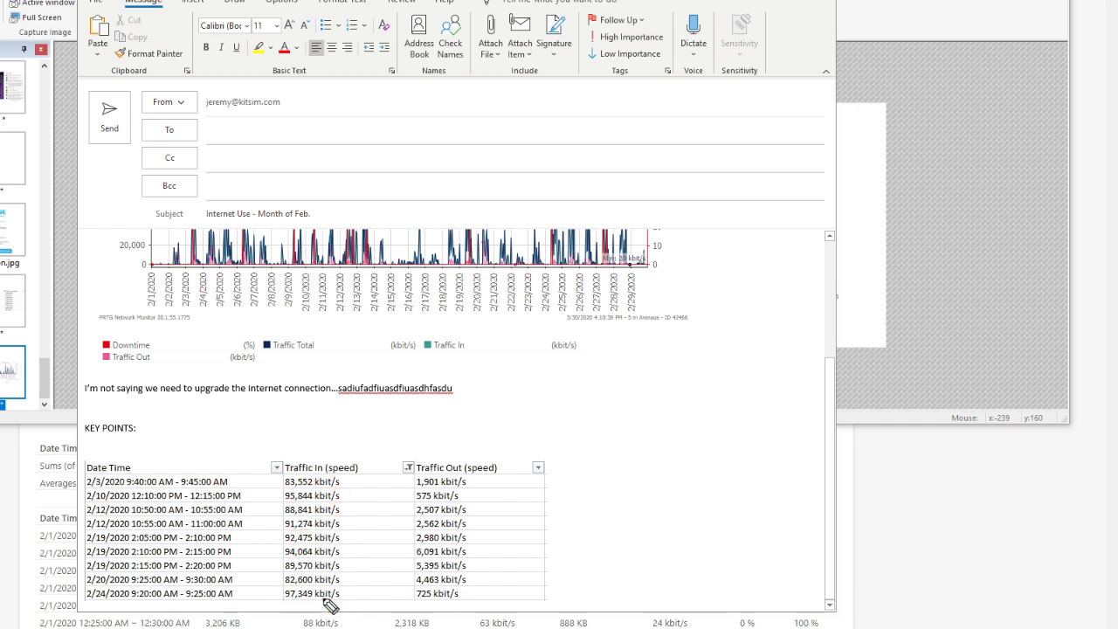
drag(370, 453, 384, 442)
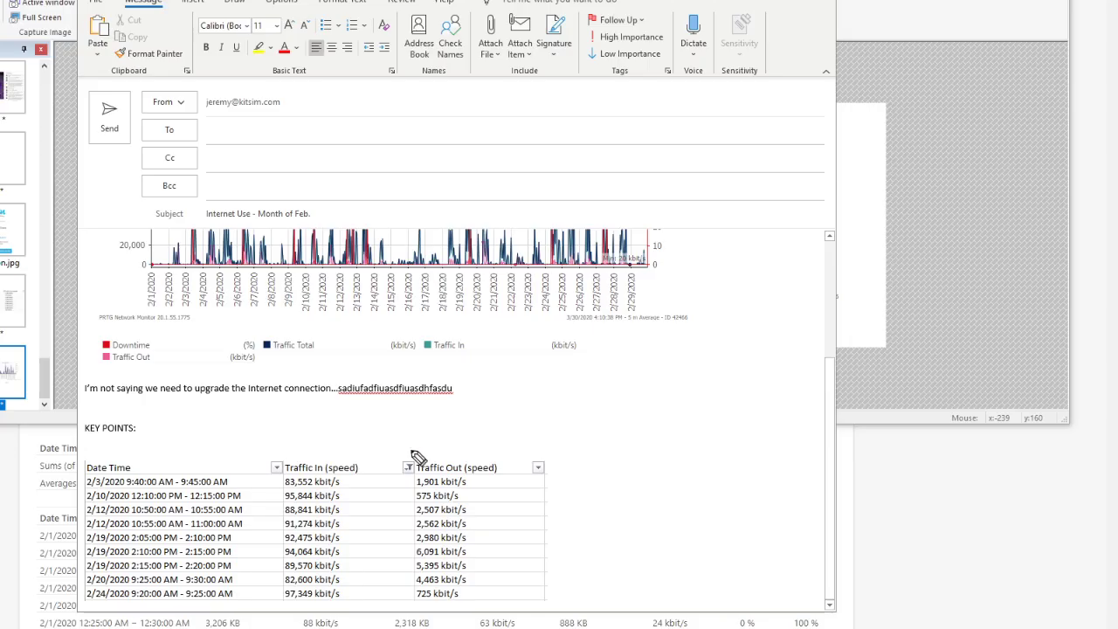
click(627, 444)
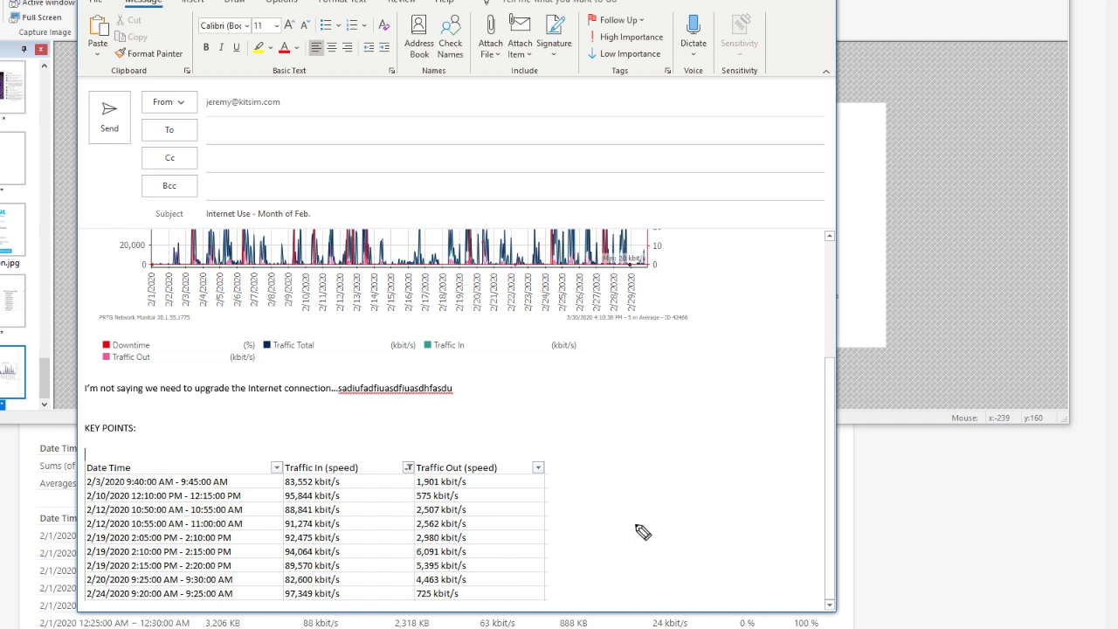
drag(653, 524, 391, 536)
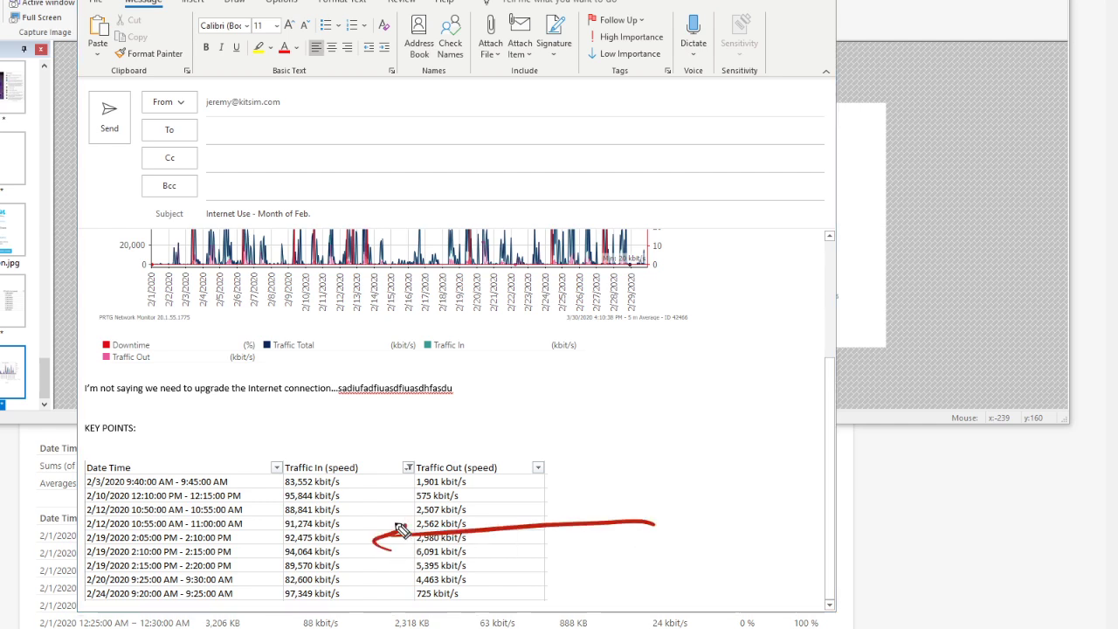